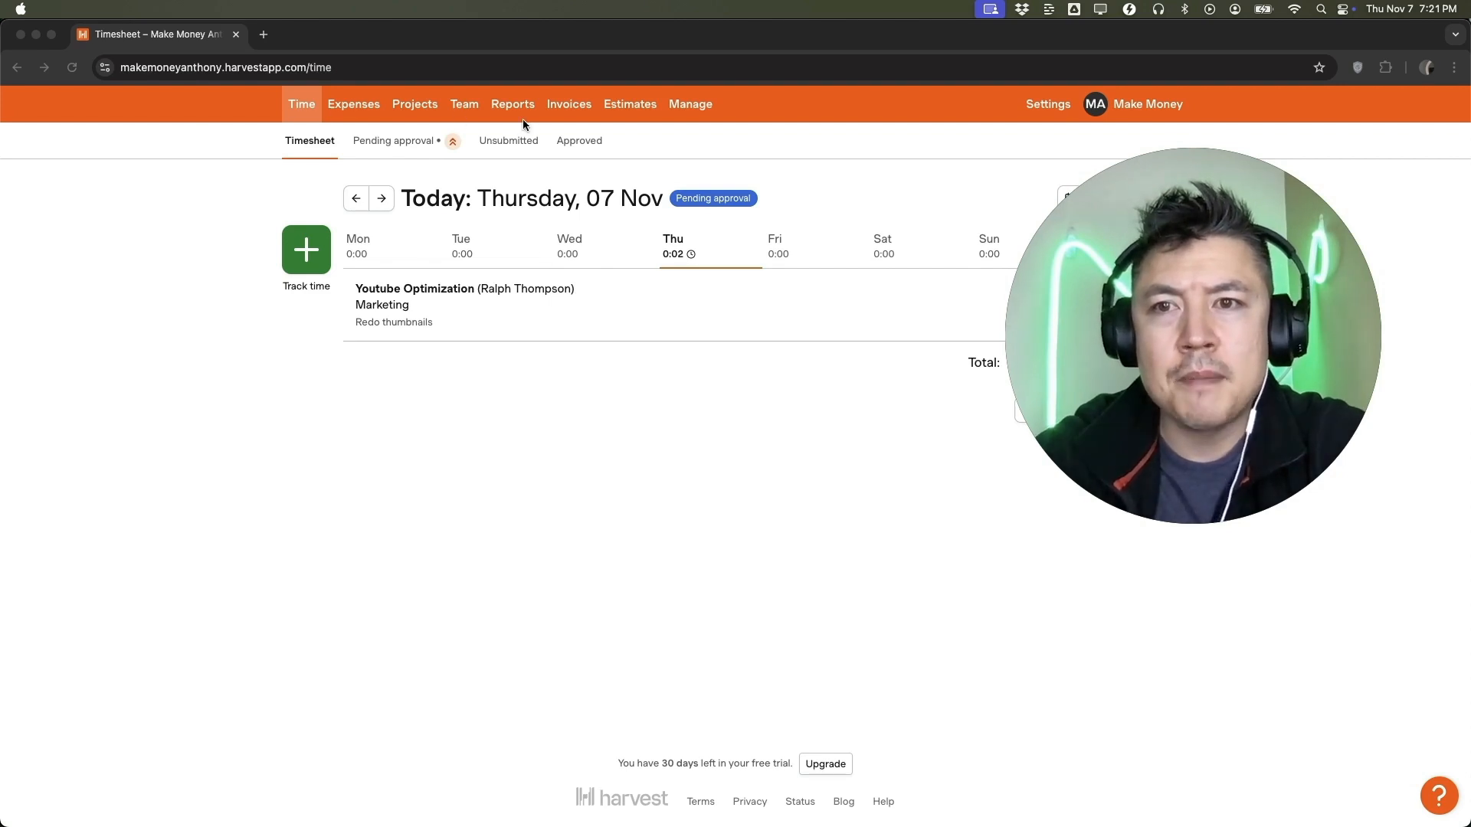
Start a new estimate and set its estimate ID to 457.
click(635, 111)
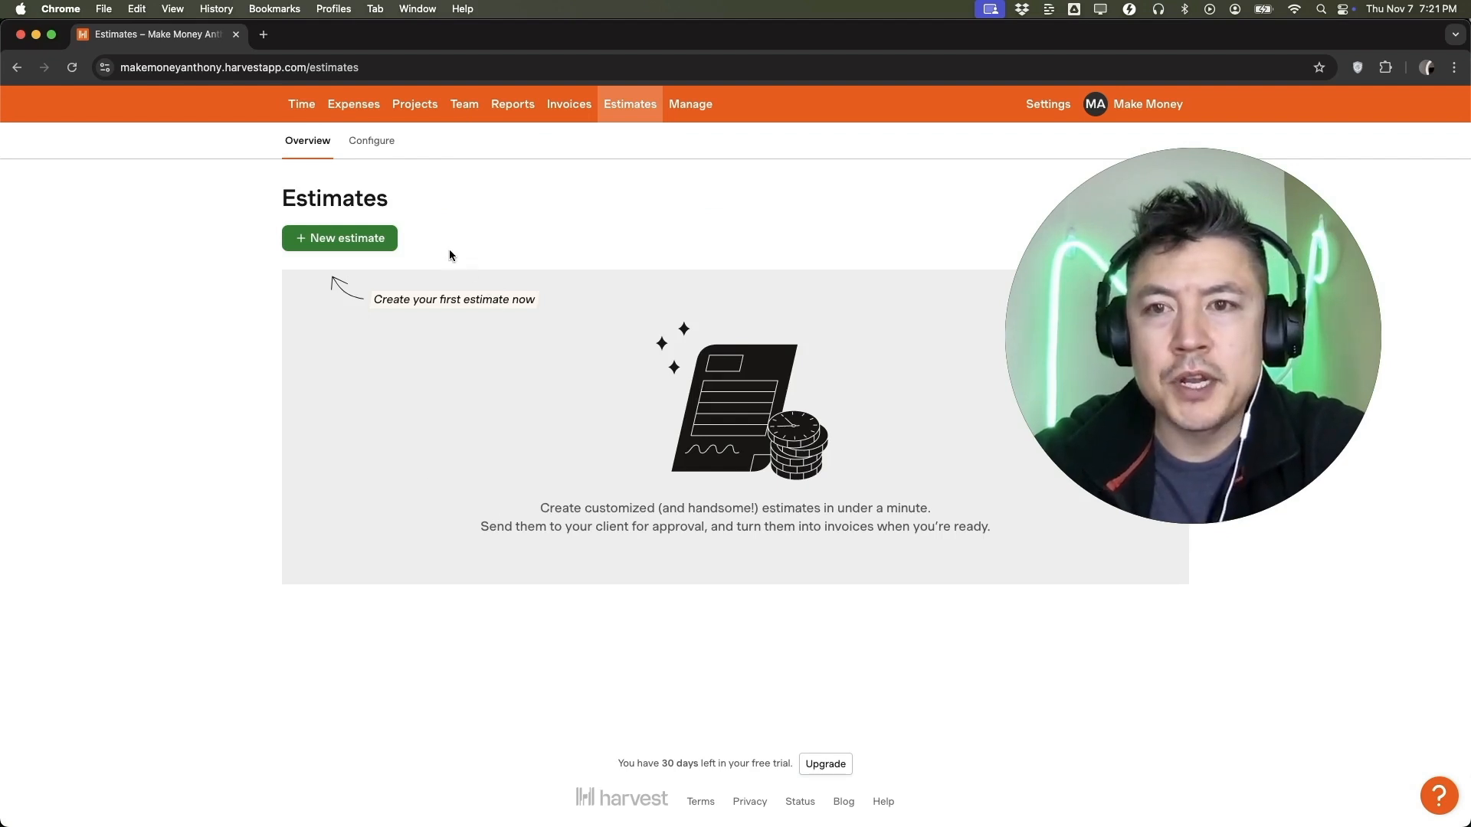
click(360, 240)
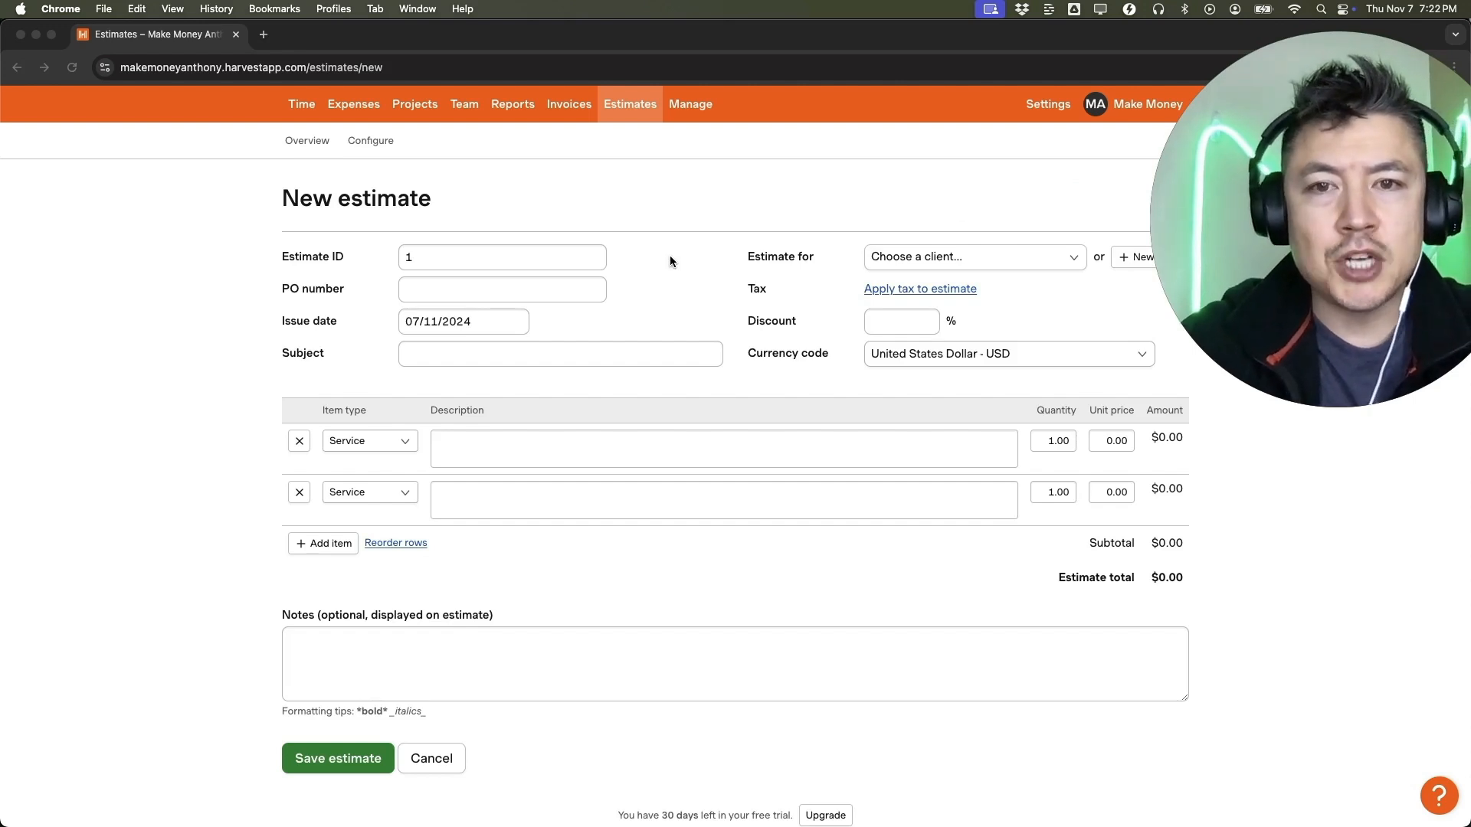
double_click(426, 259)
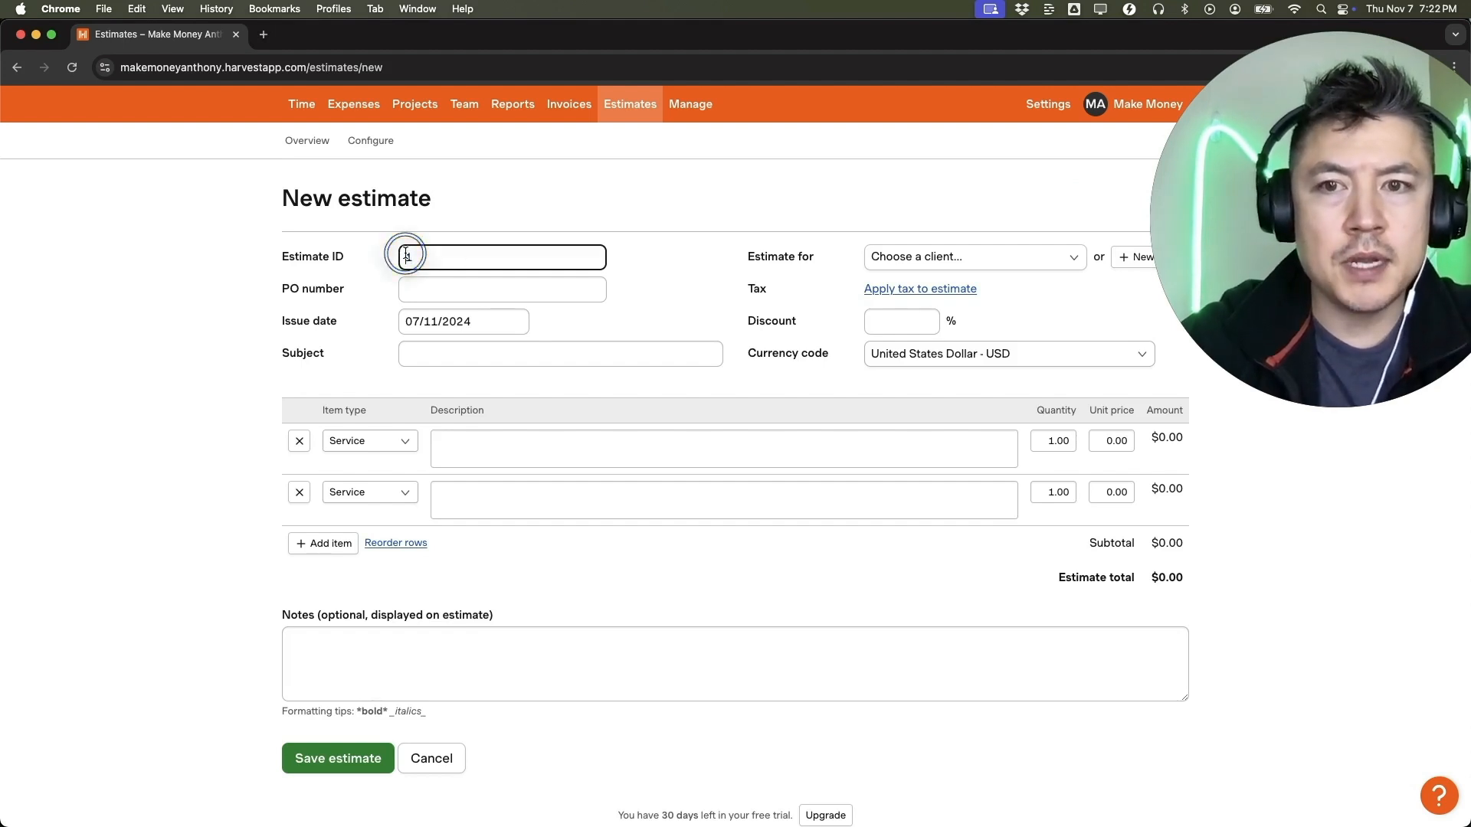
click(407, 255)
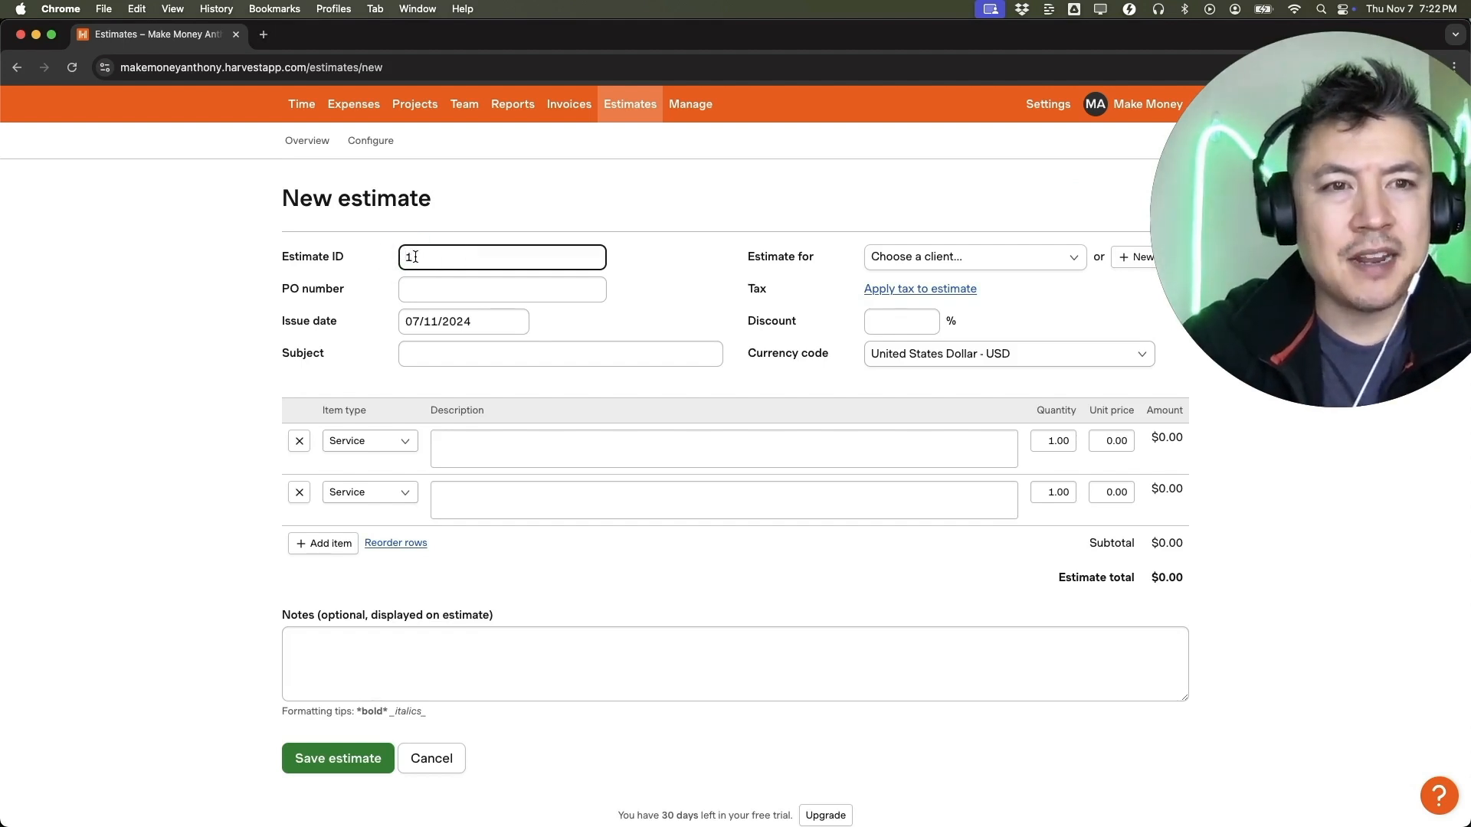
double_click(412, 256)
text(457)
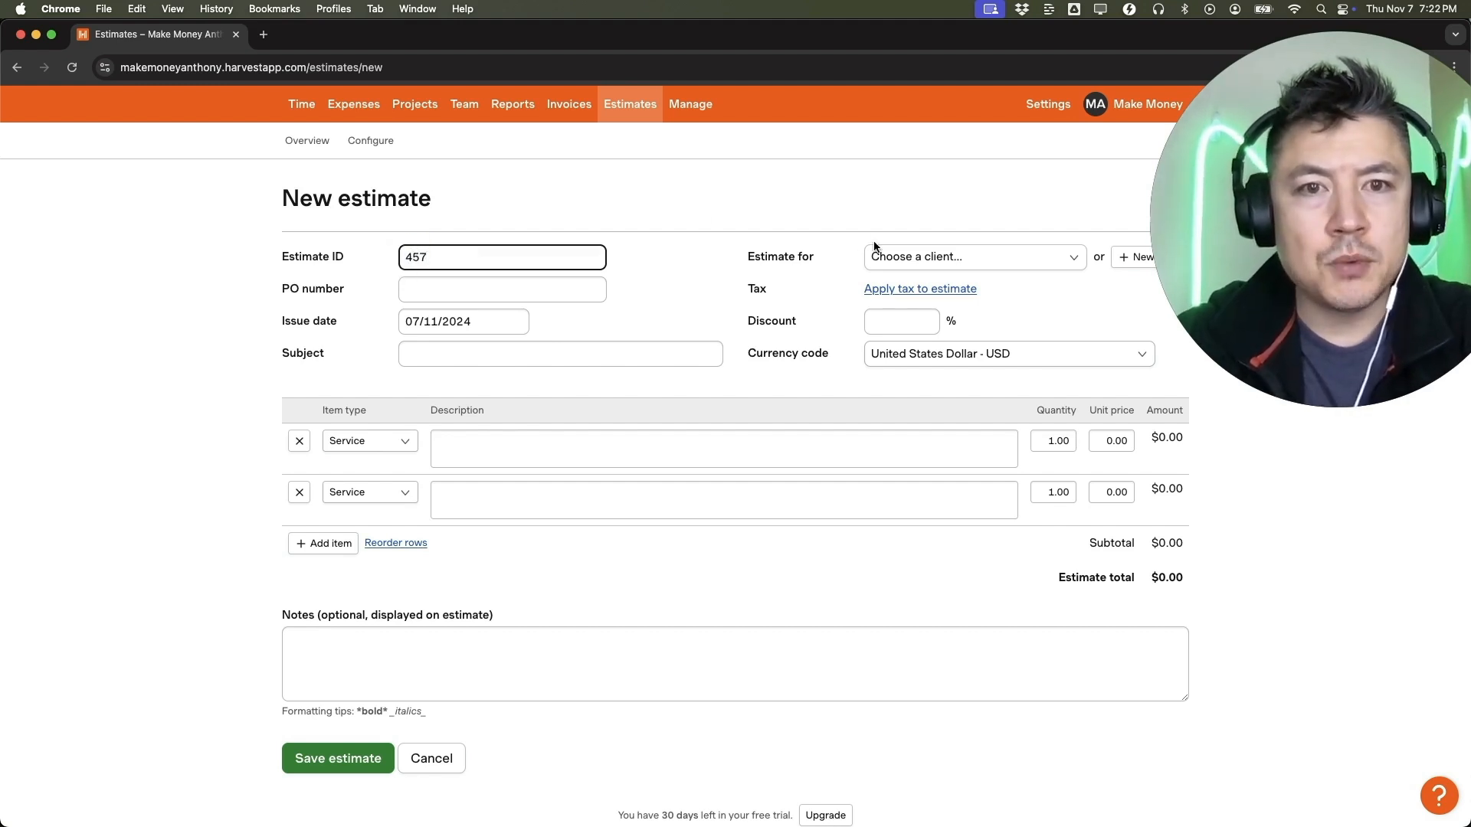
Add a new client to the estimate by entering the client's full name, and submit the form.
click(925, 260)
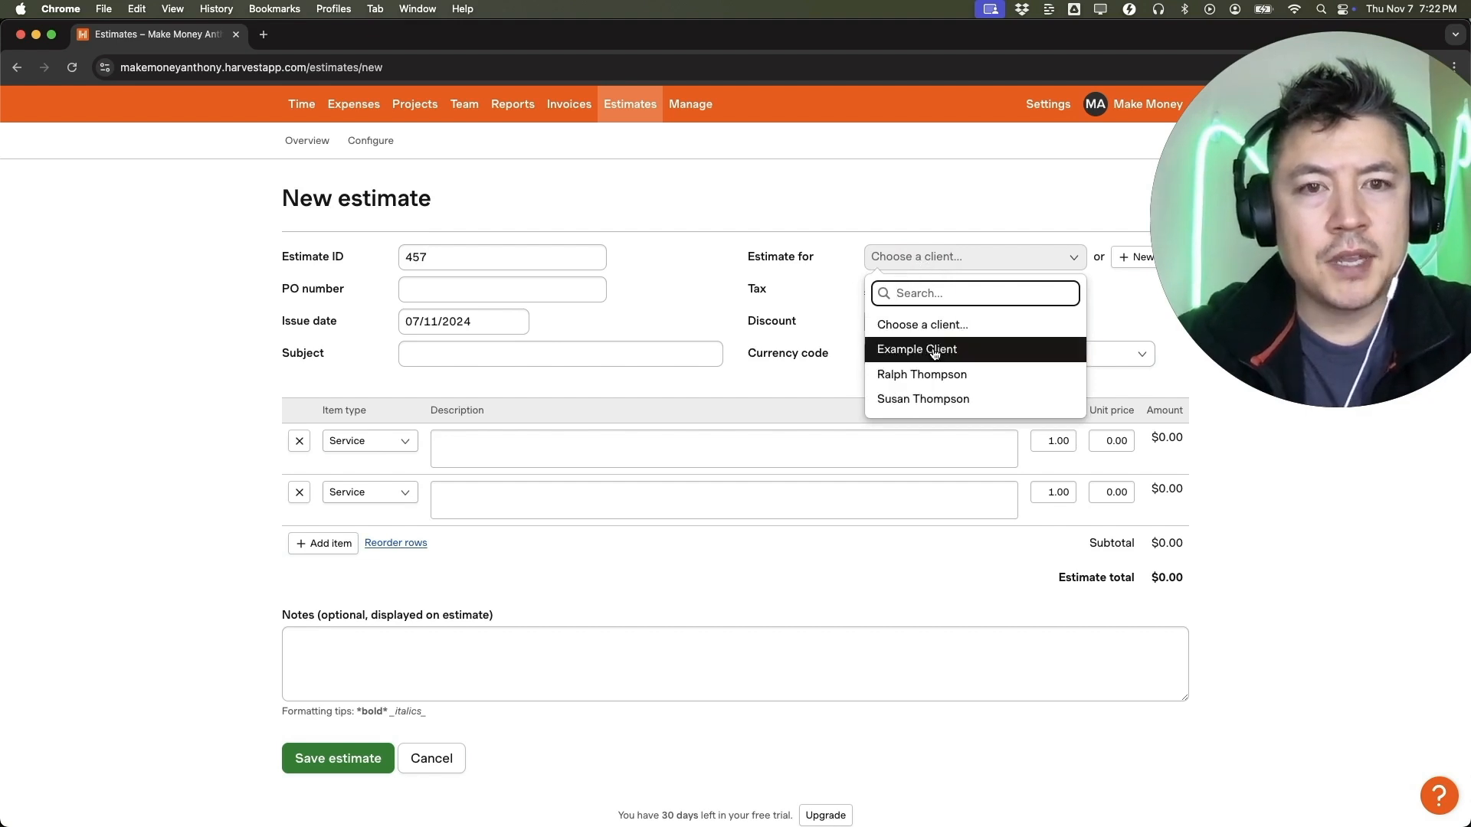
click(825, 209)
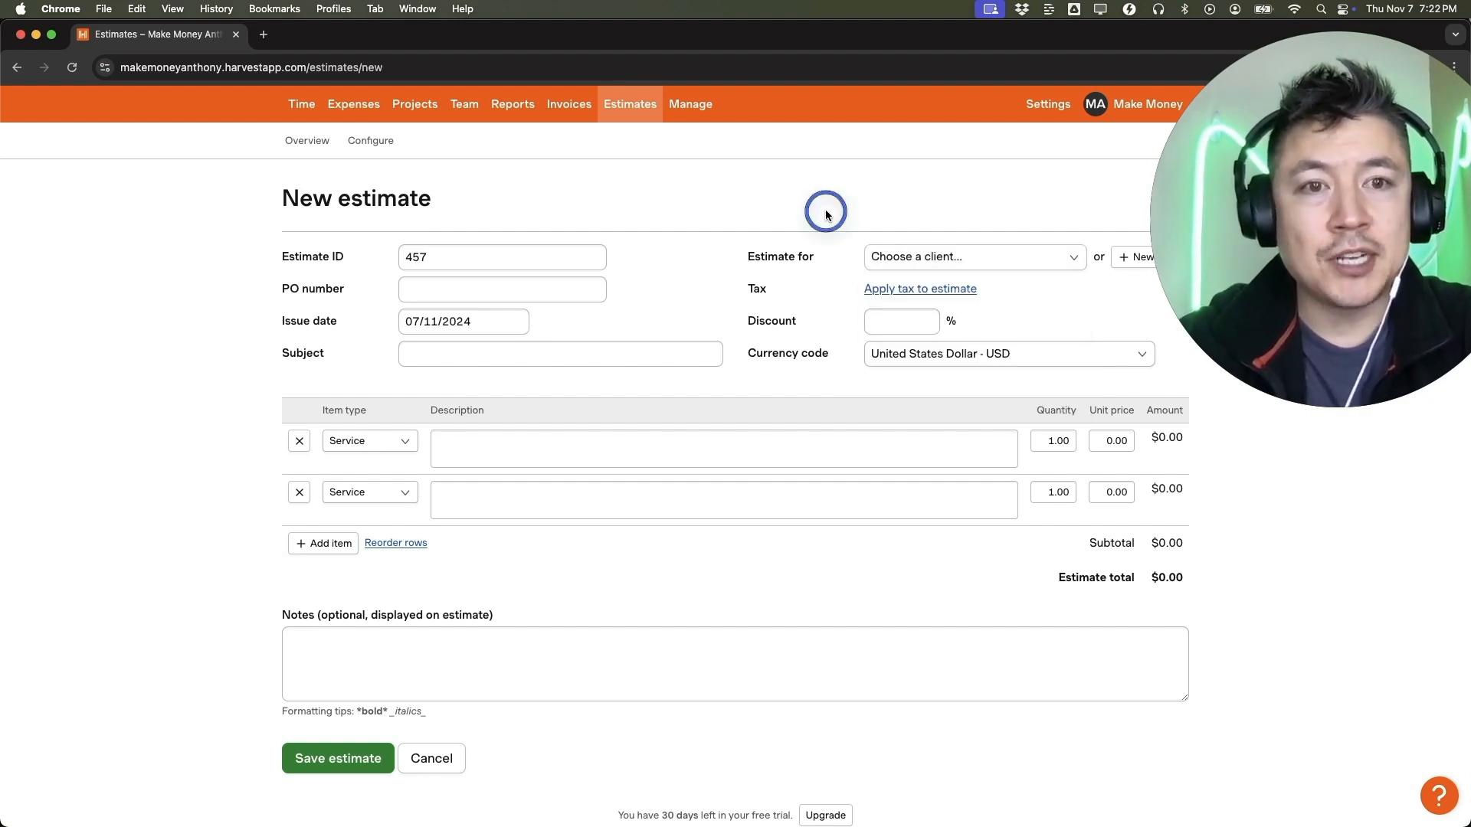
click(1121, 258)
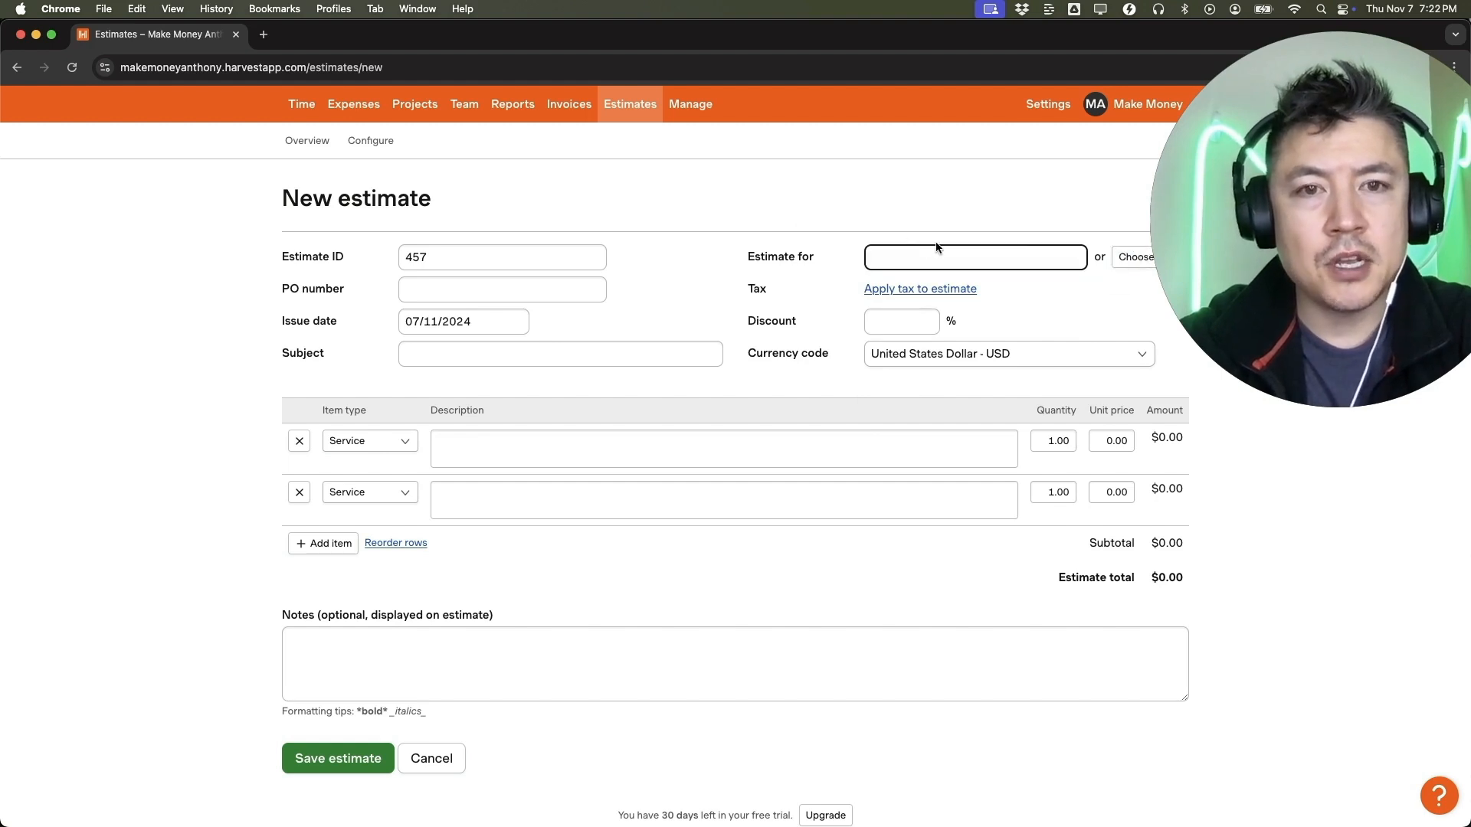
key(Return)
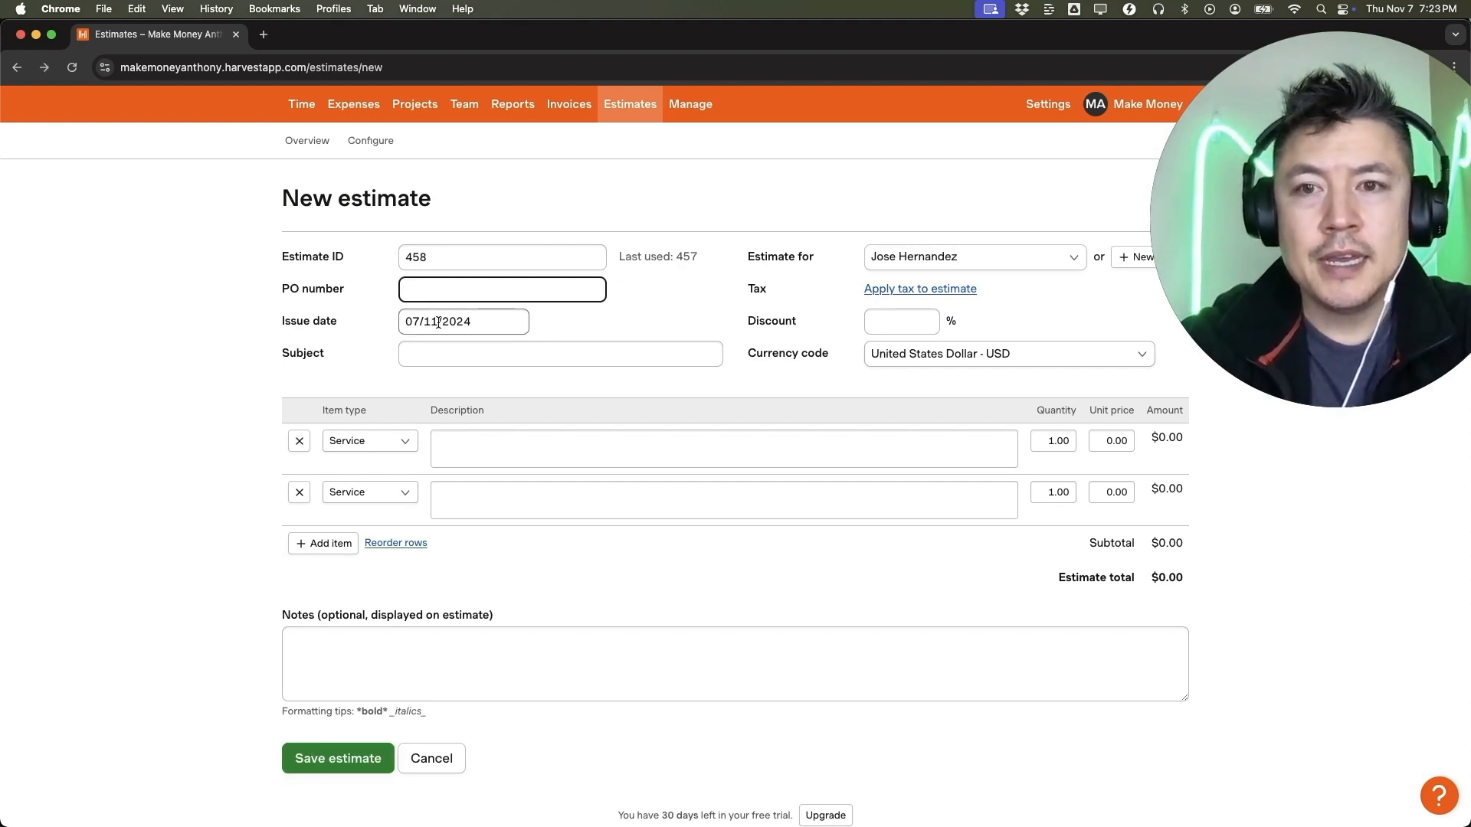
click(487, 320)
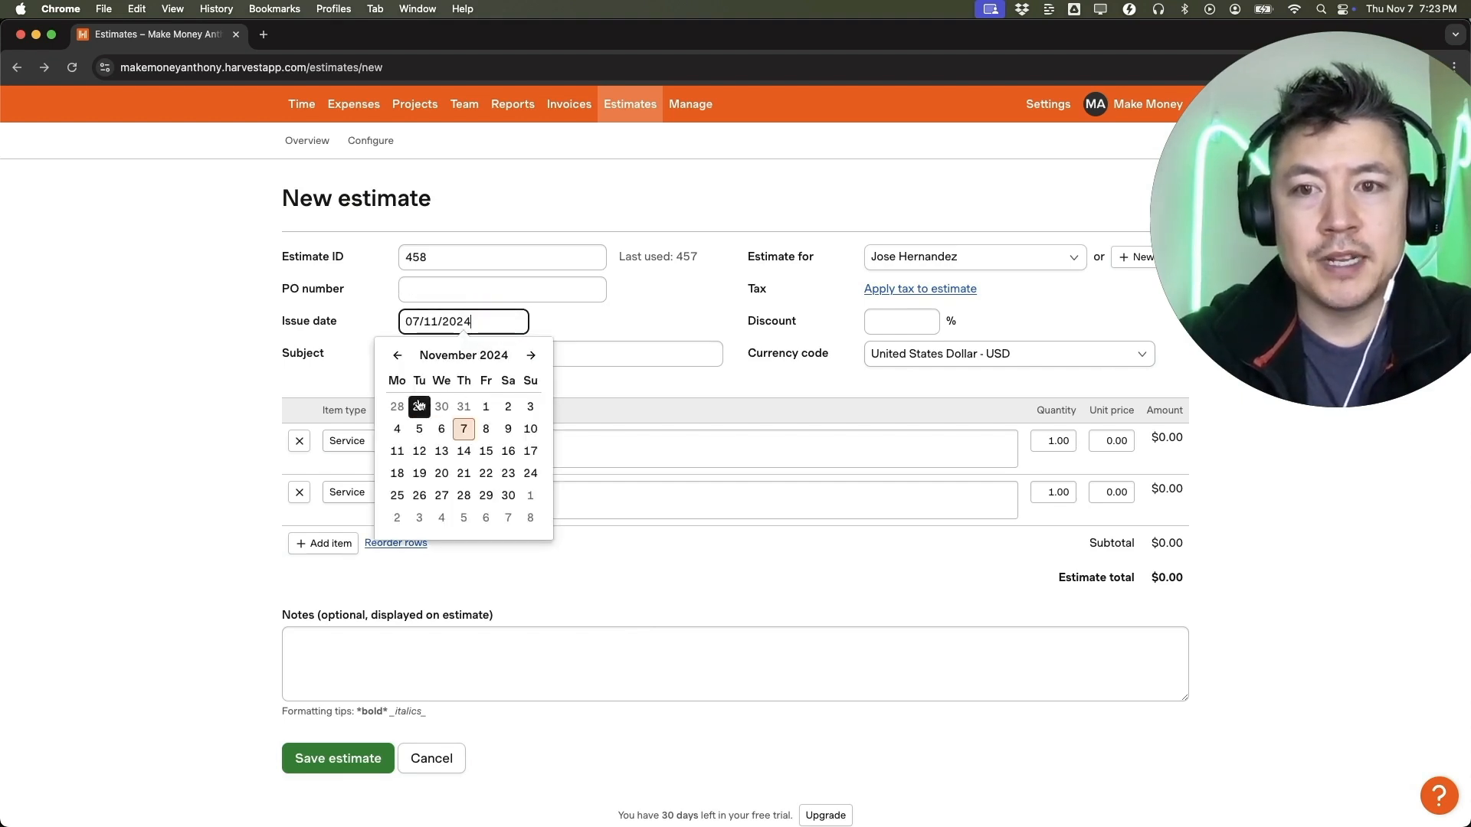
click(606, 327)
click(887, 321)
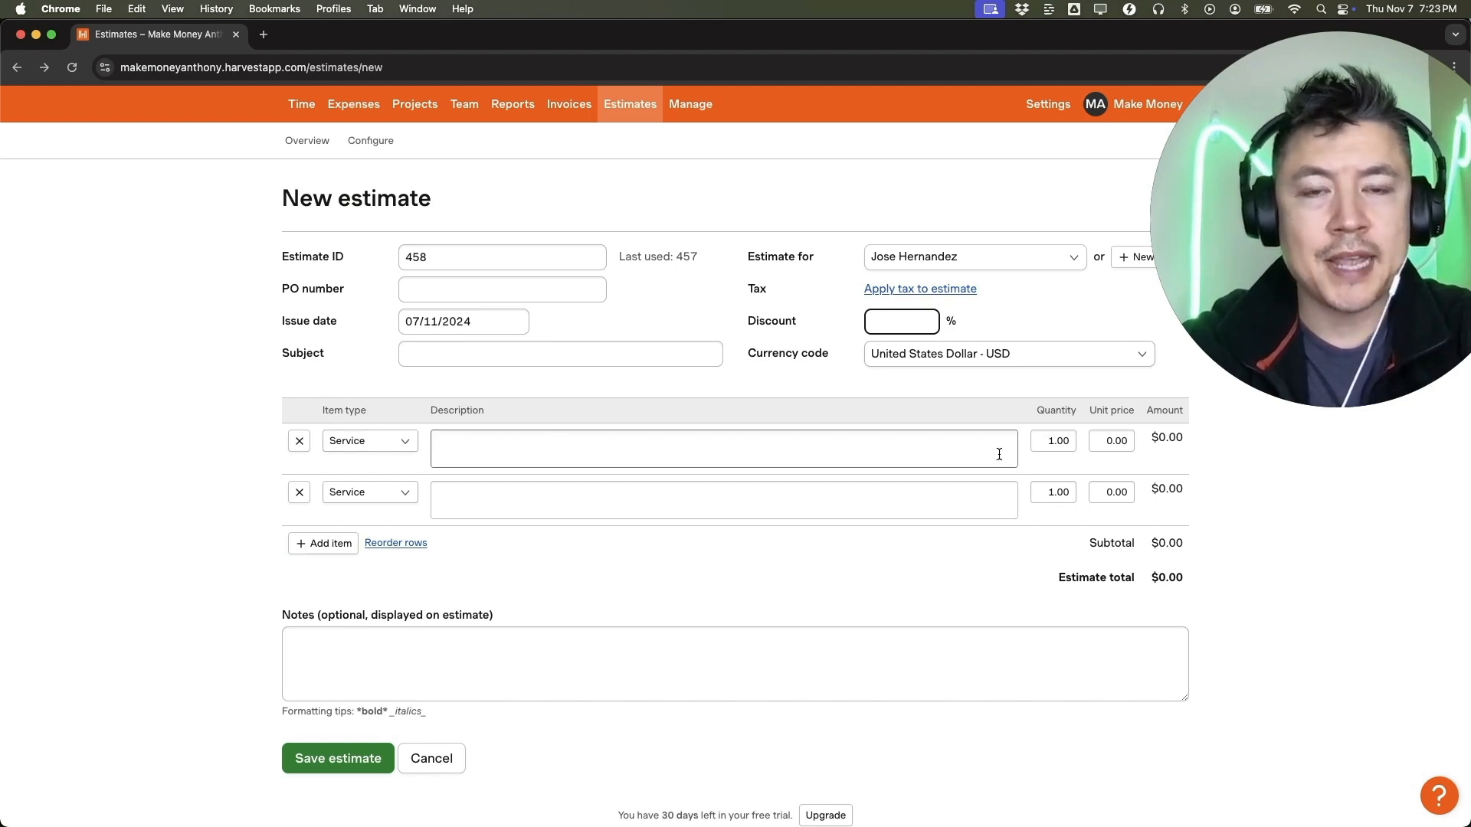
Set the estimate's subject to "Roofing Residential Service Marketing" and choose United States Dollar - USD as the currency.
click(529, 354)
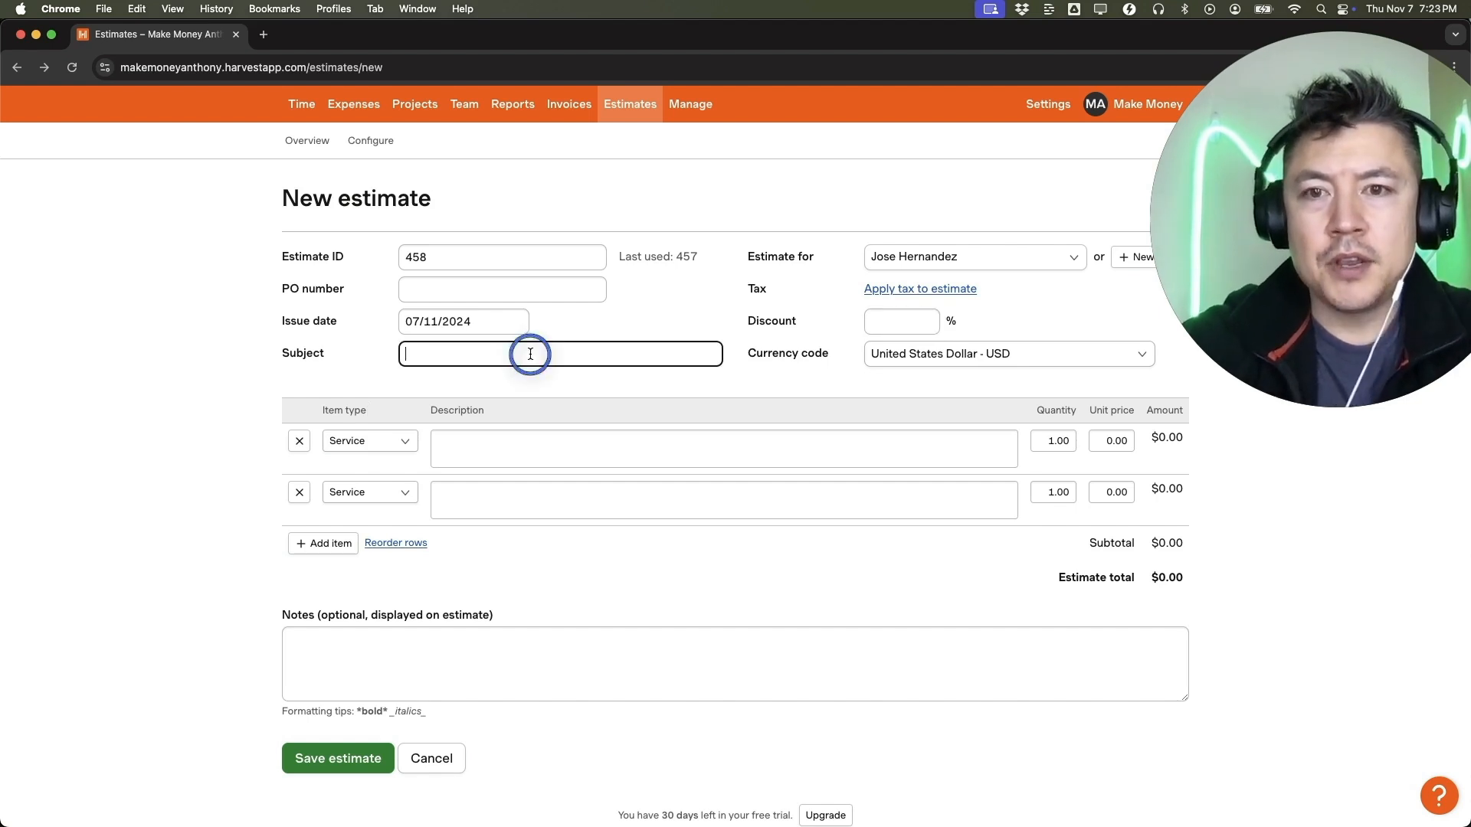
text(Roofing )
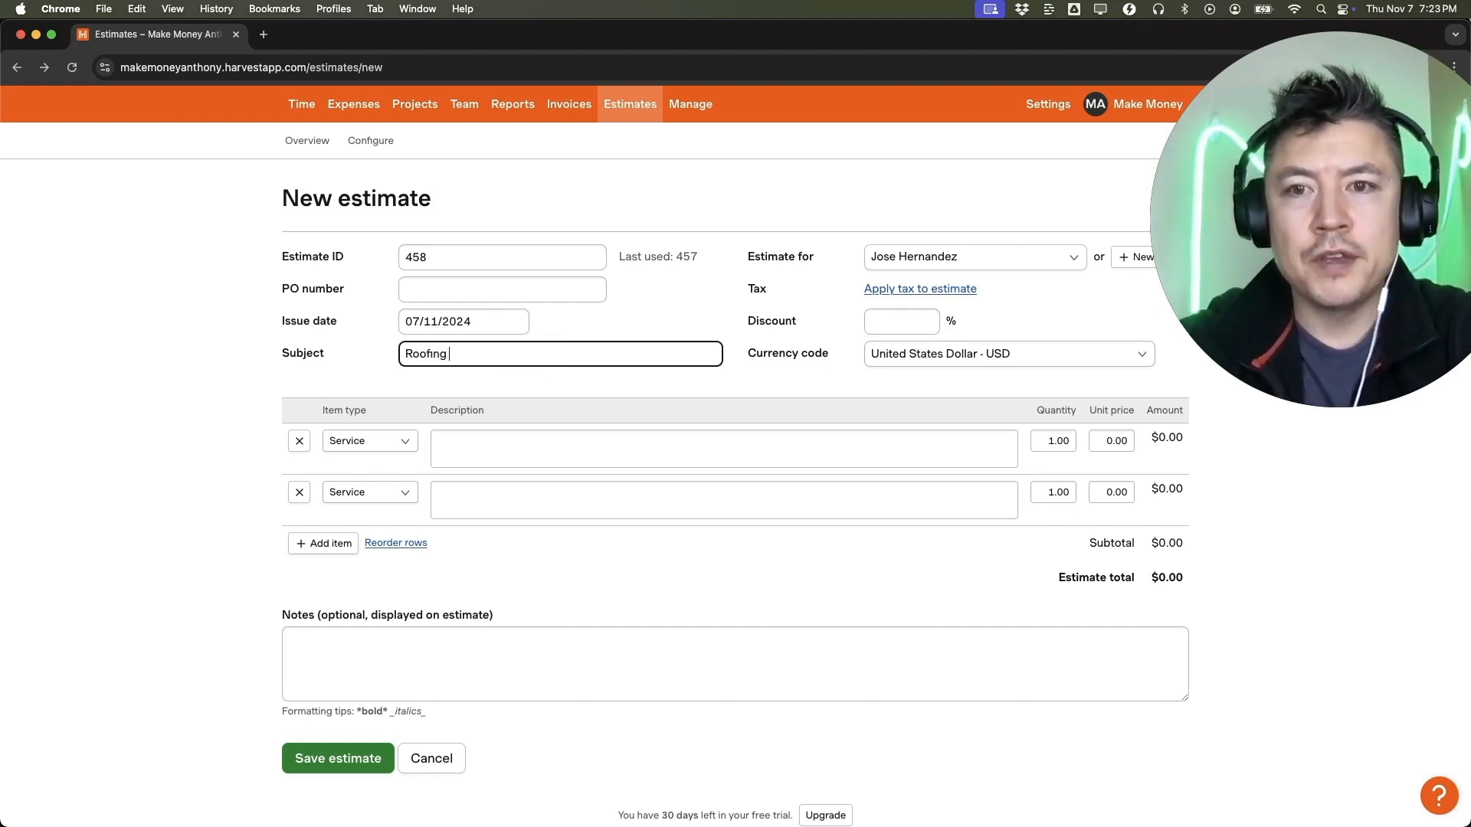
text(Residential Service Marketing)
click(730, 373)
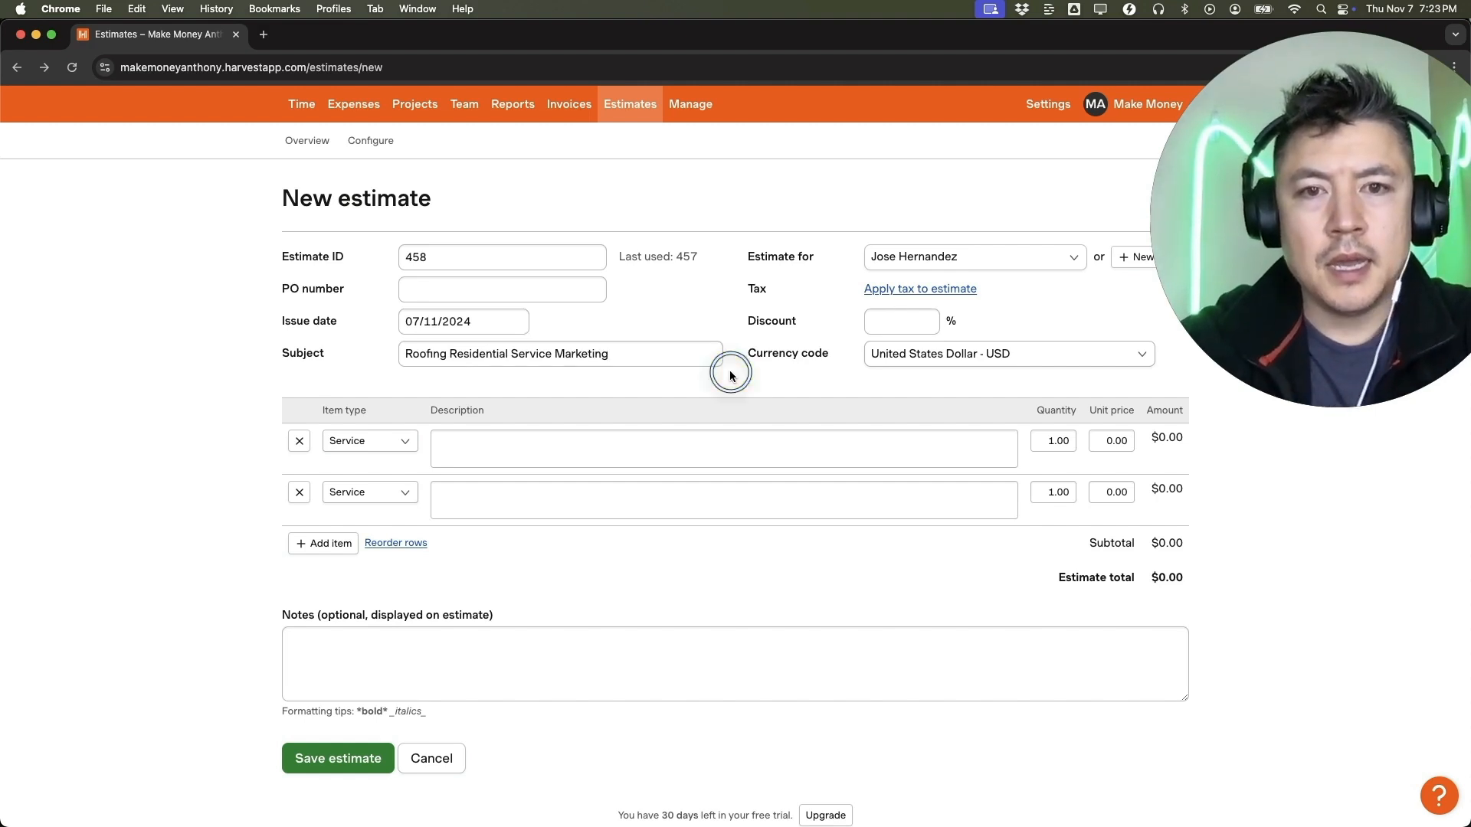
click(949, 353)
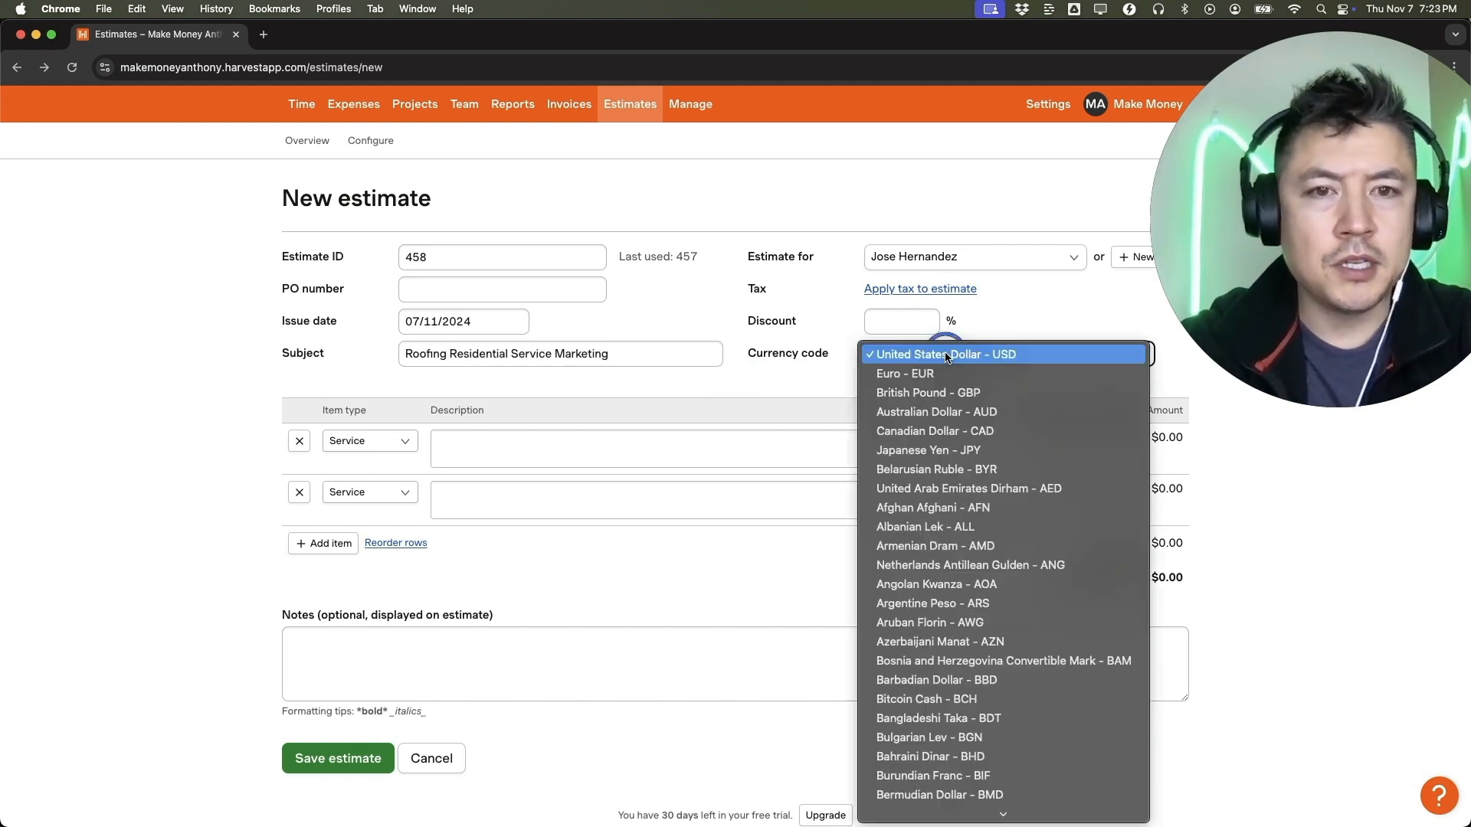
click(904, 360)
Make the first line item a Service described as "Youtube marketing For 1 month".
click(381, 444)
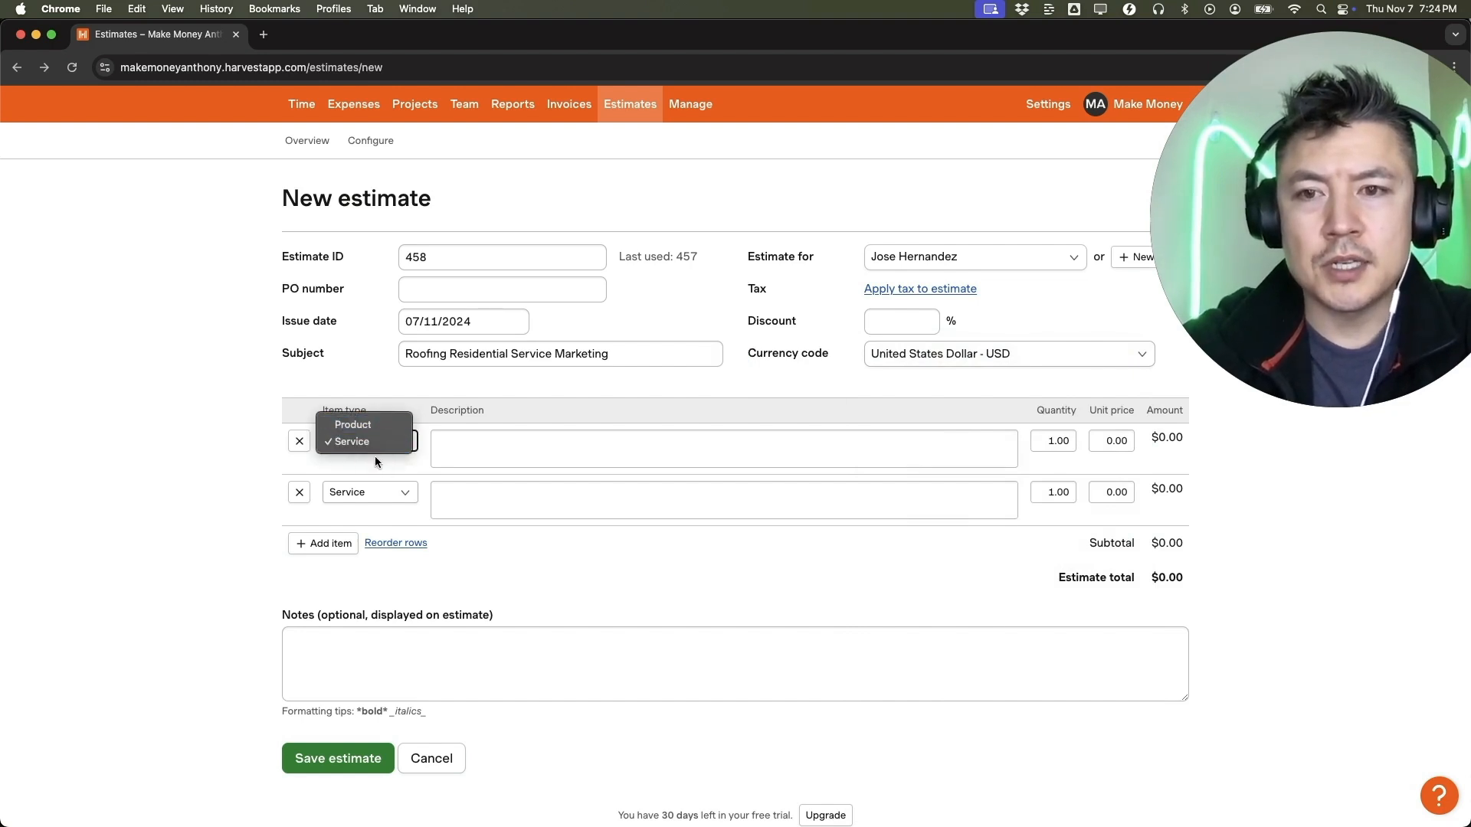
click(373, 441)
click(536, 462)
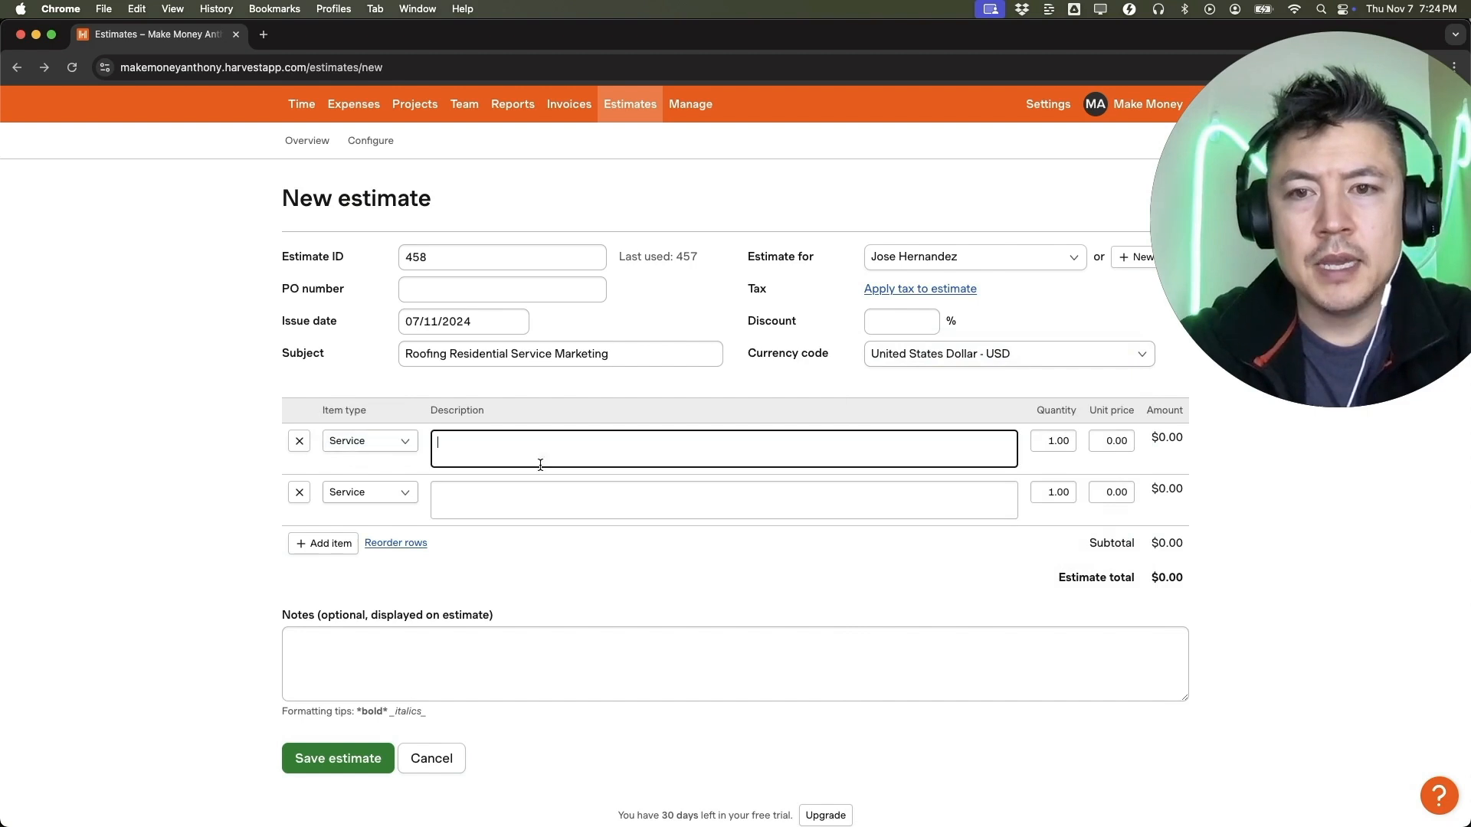
text(Youtube marketing For 1 month)
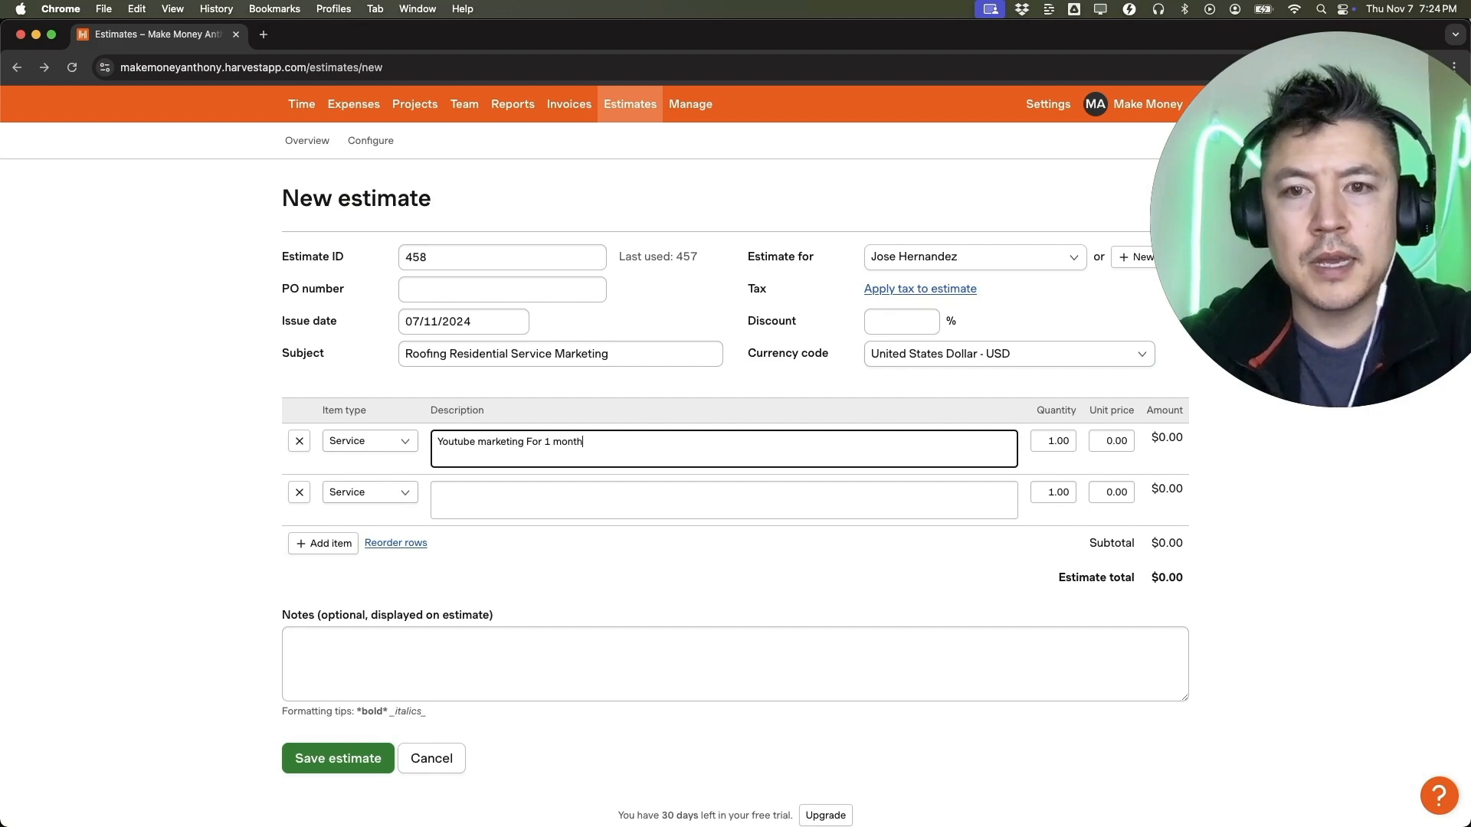
click(696, 428)
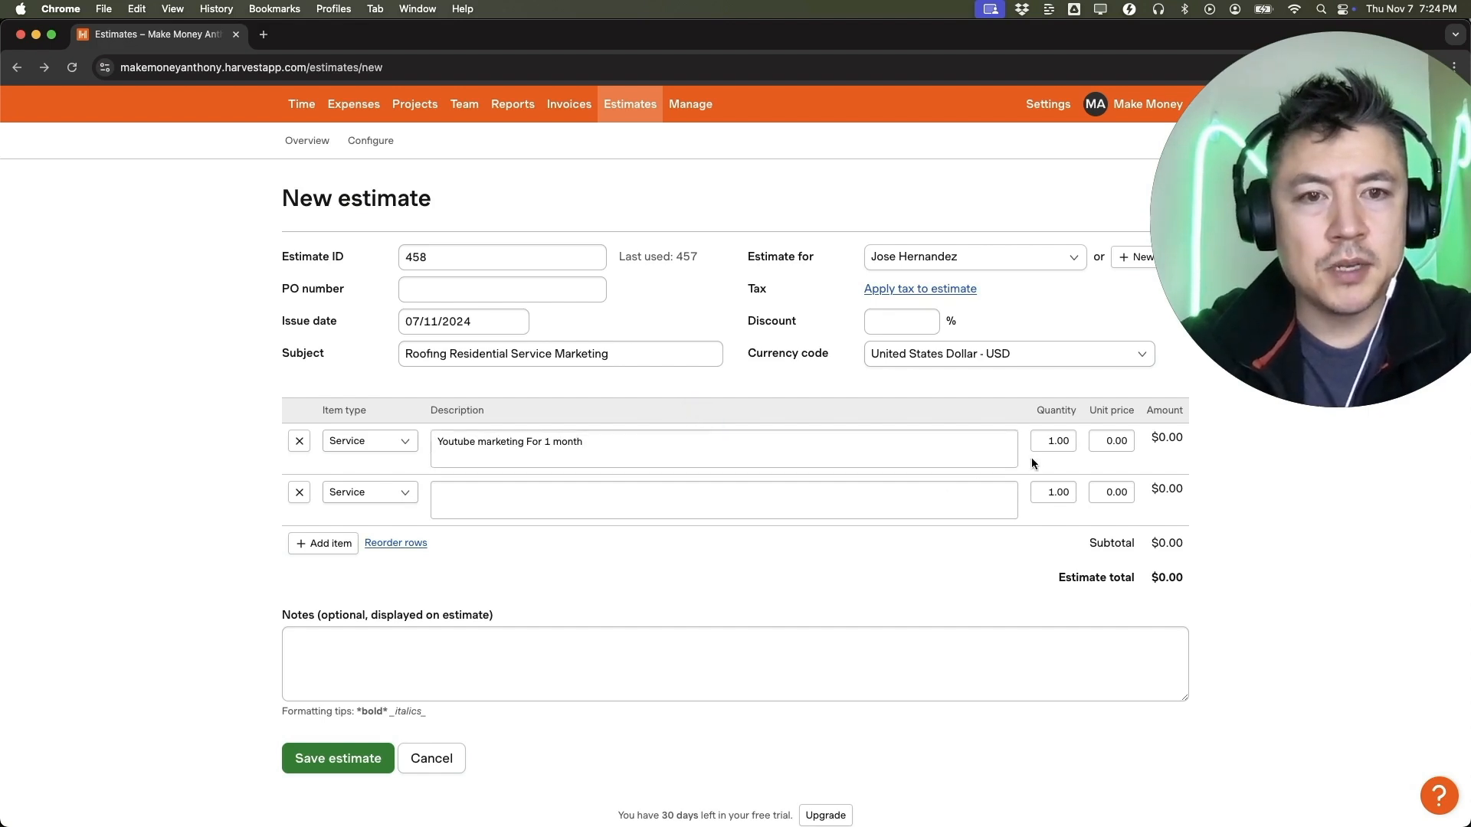
Give the YouTube marketing item a quantity of 6 and a unit price of 1,000.
click(1057, 445)
double_click(1057, 446)
text(6)
click(969, 406)
click(1111, 444)
double_click(1112, 447)
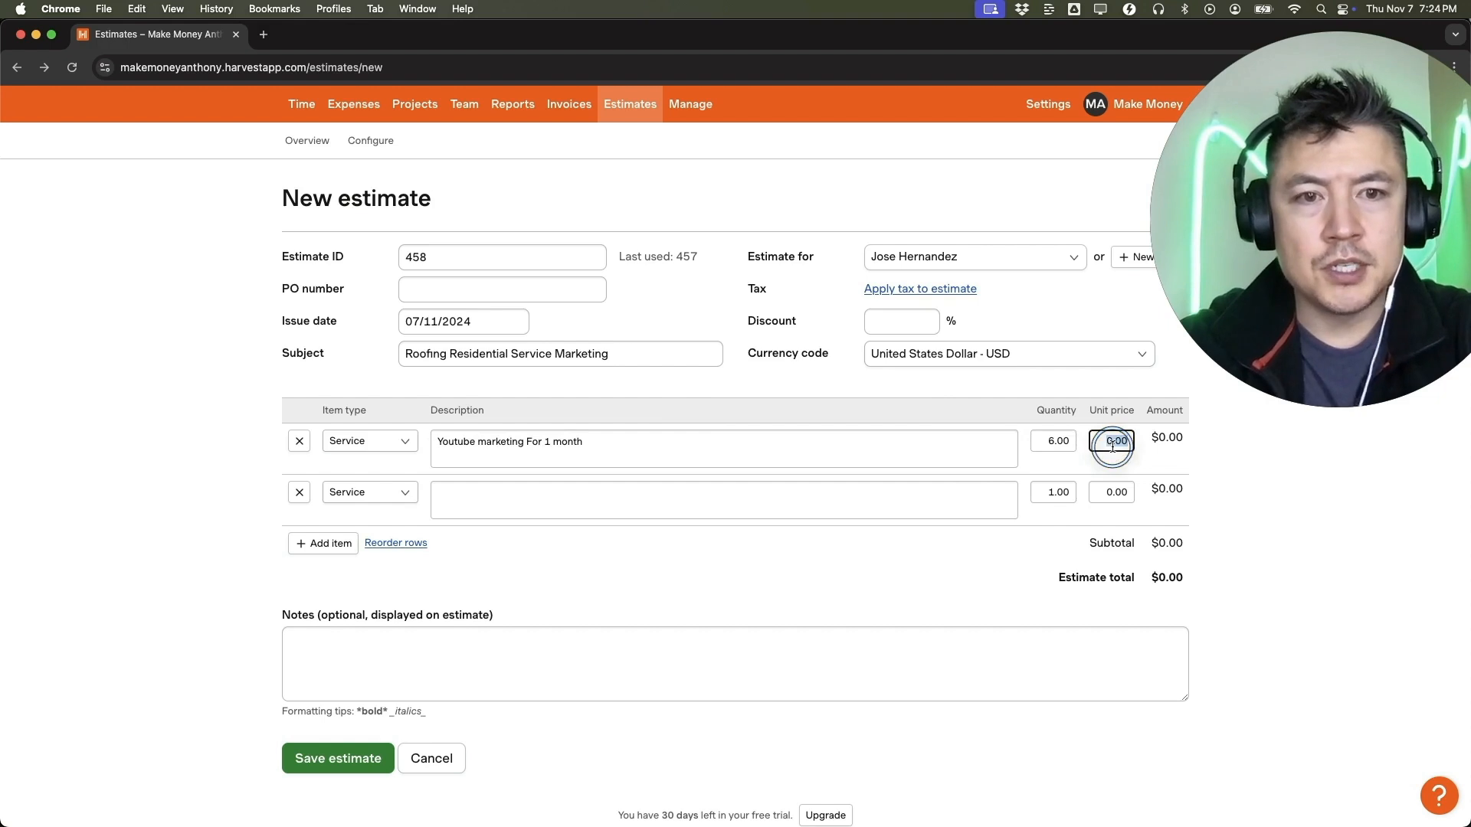
text(1,00)
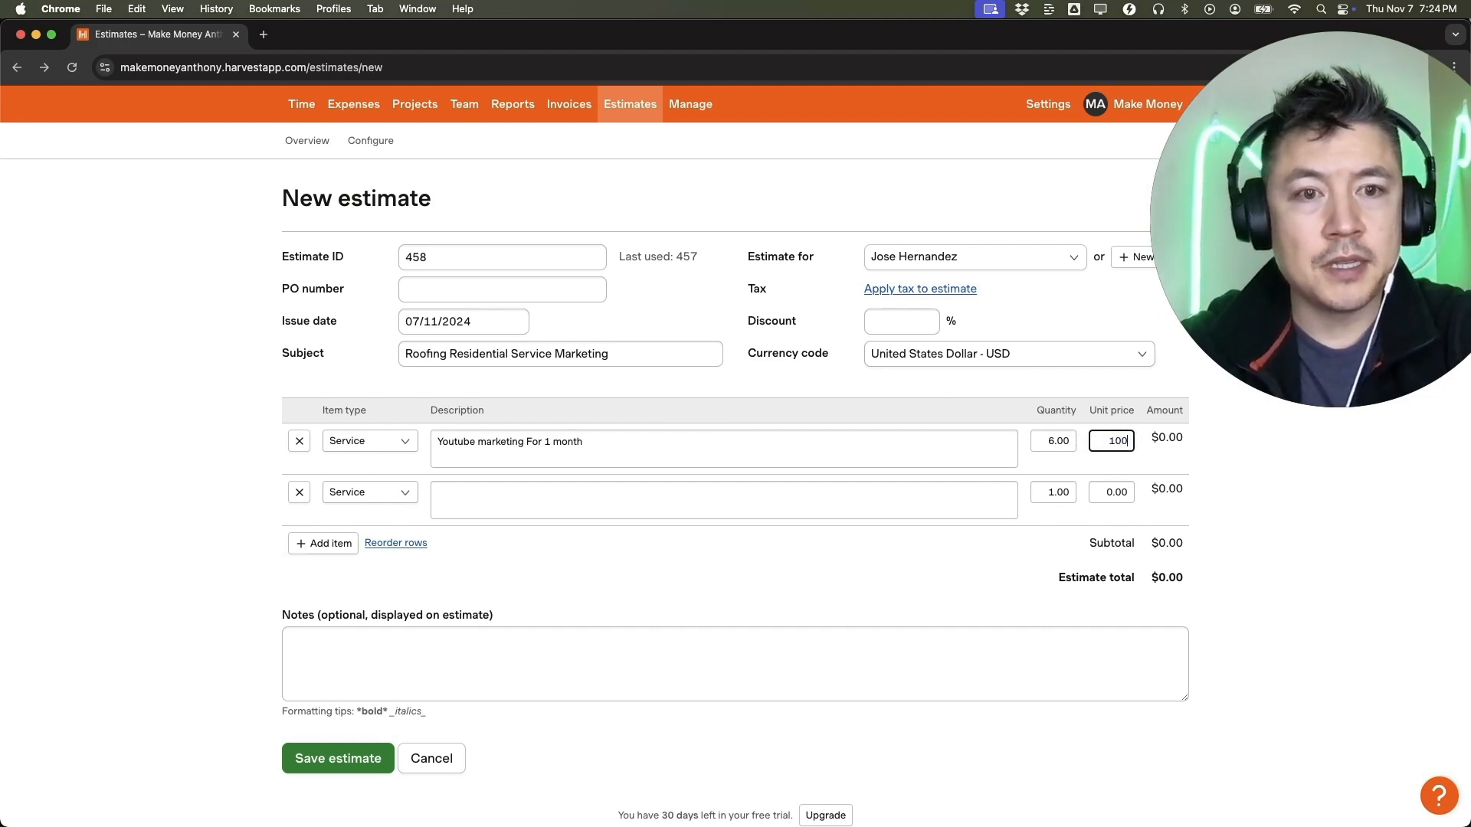
text(0)
click(980, 384)
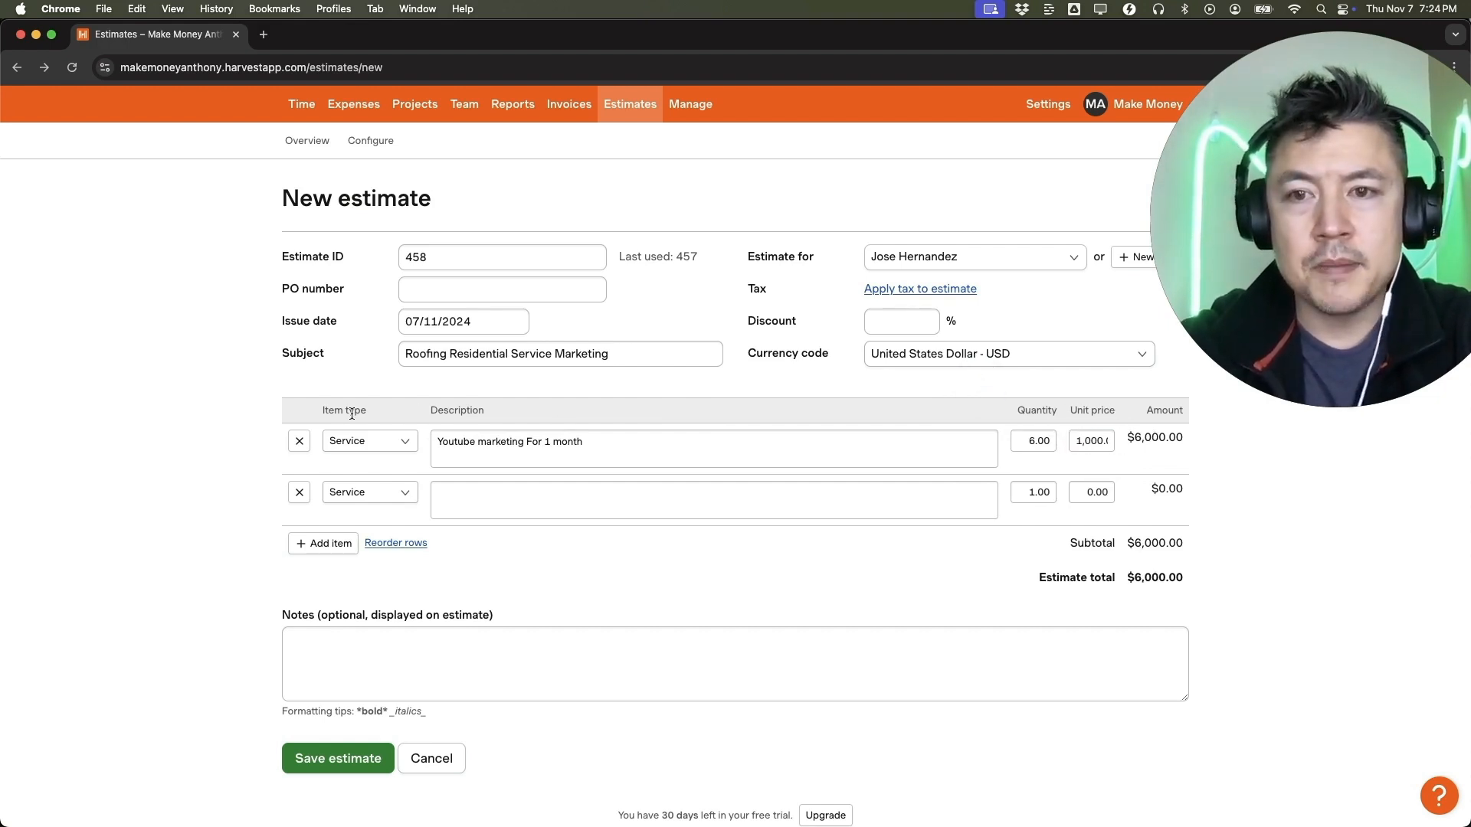
Fill in the second line item as "twitter Marketing Per month" with quantity 6 and unit price 300.
click(453, 489)
text(twitter Marketing Per month)
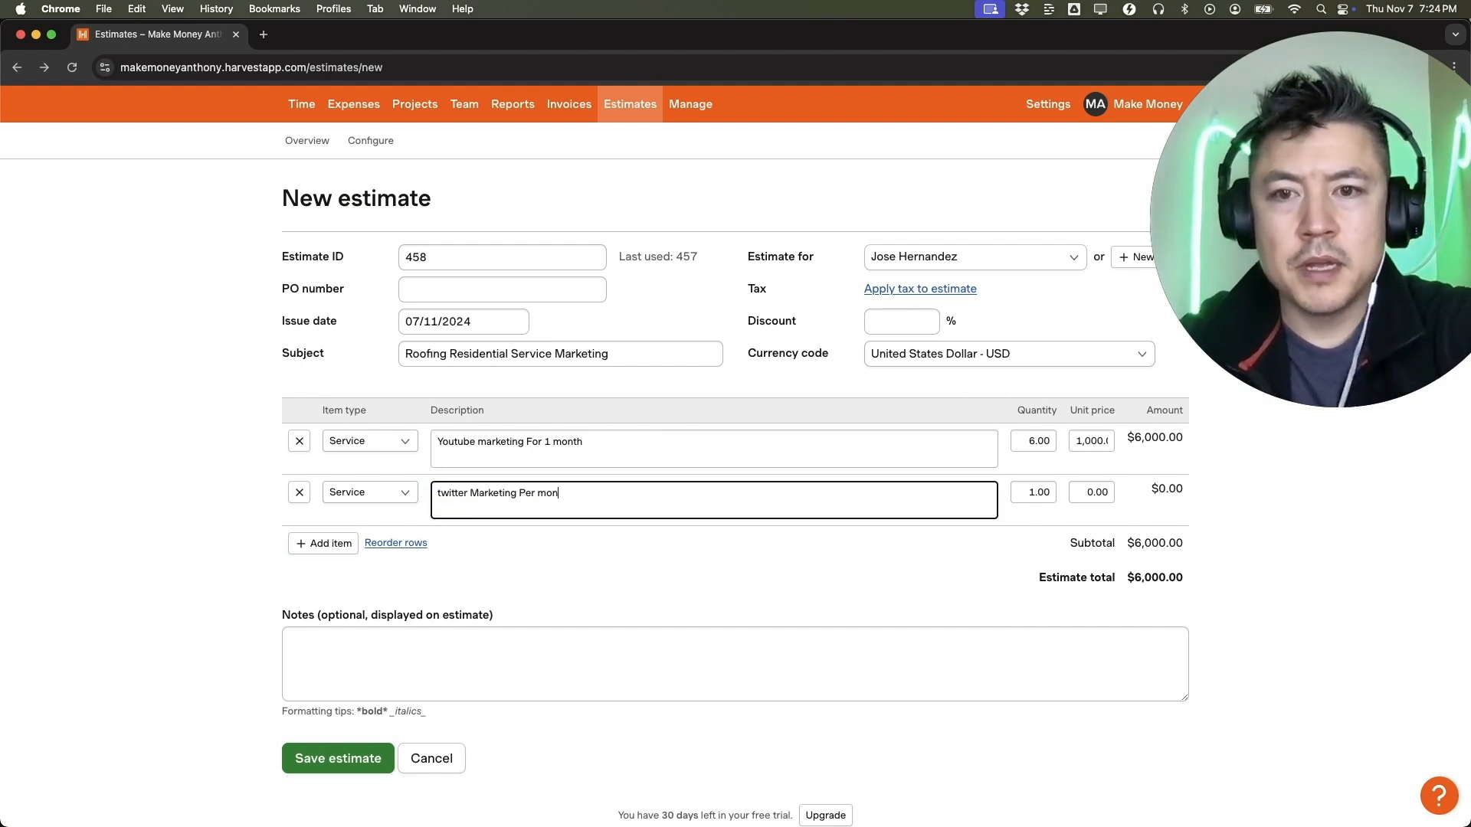
click(1038, 492)
text(6)
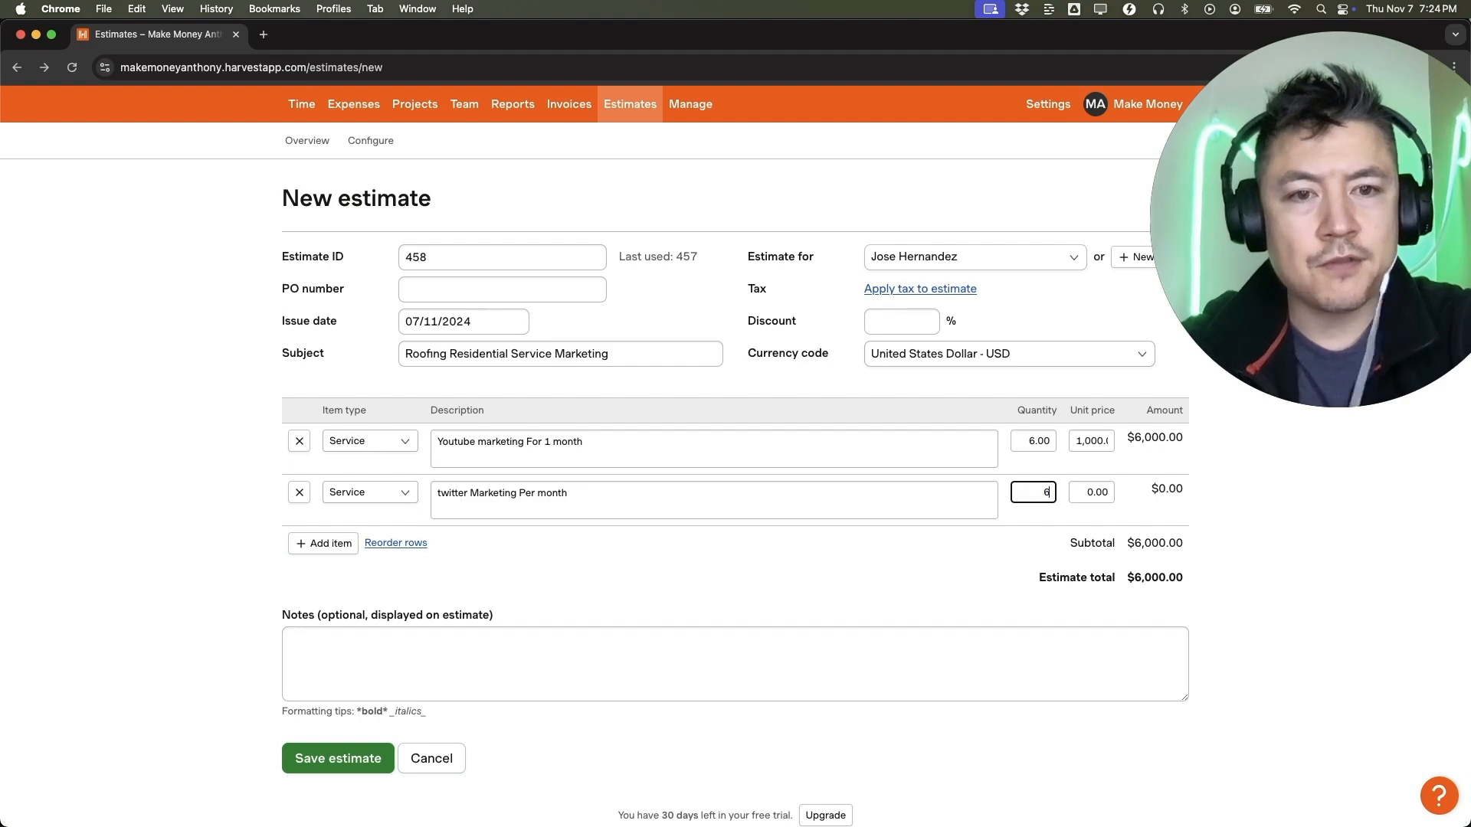
click(1095, 492)
text(300)
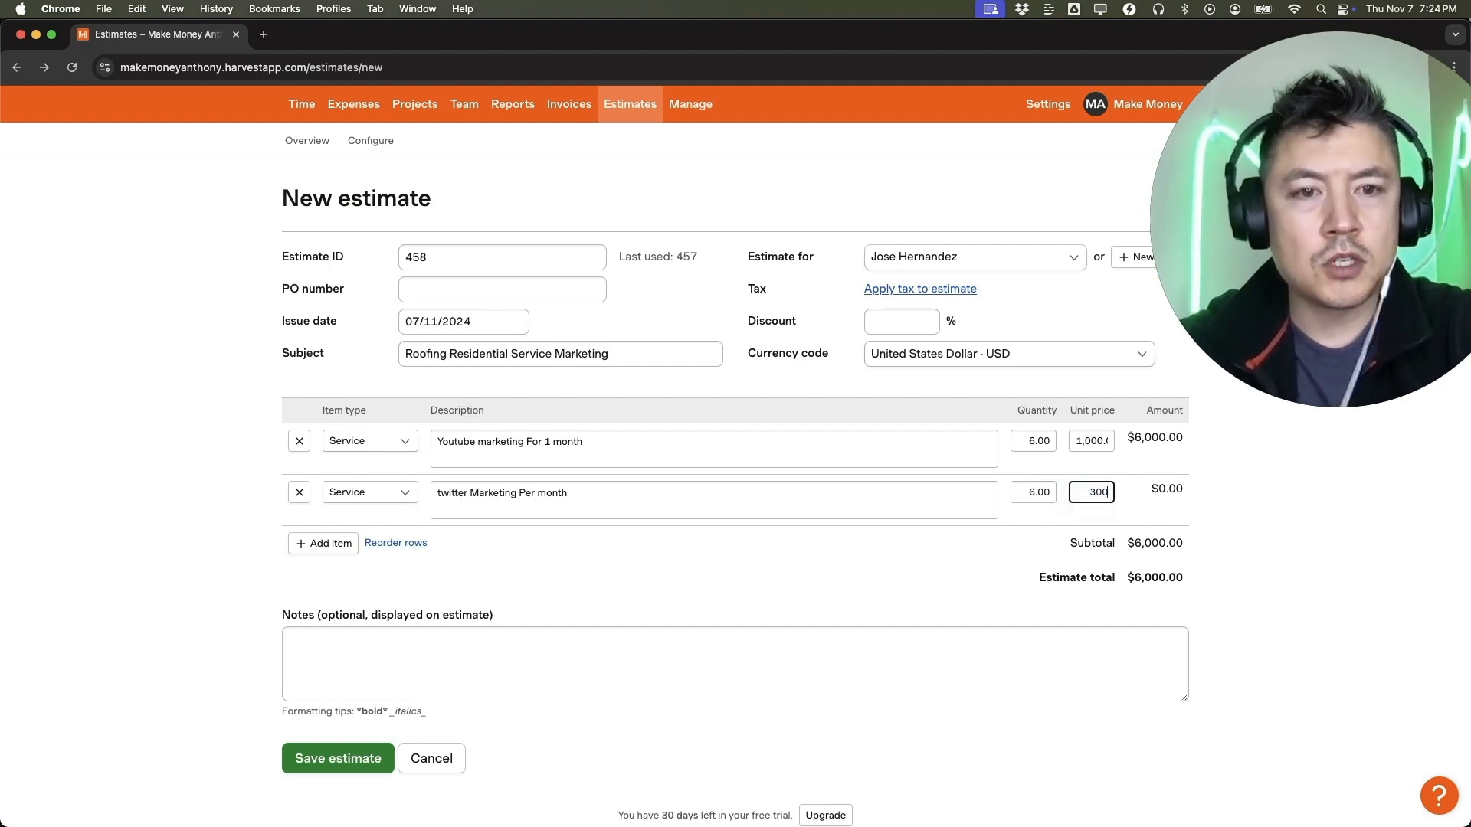
Apply a 50% discount to the whole estimate.
click(904, 323)
text(50)
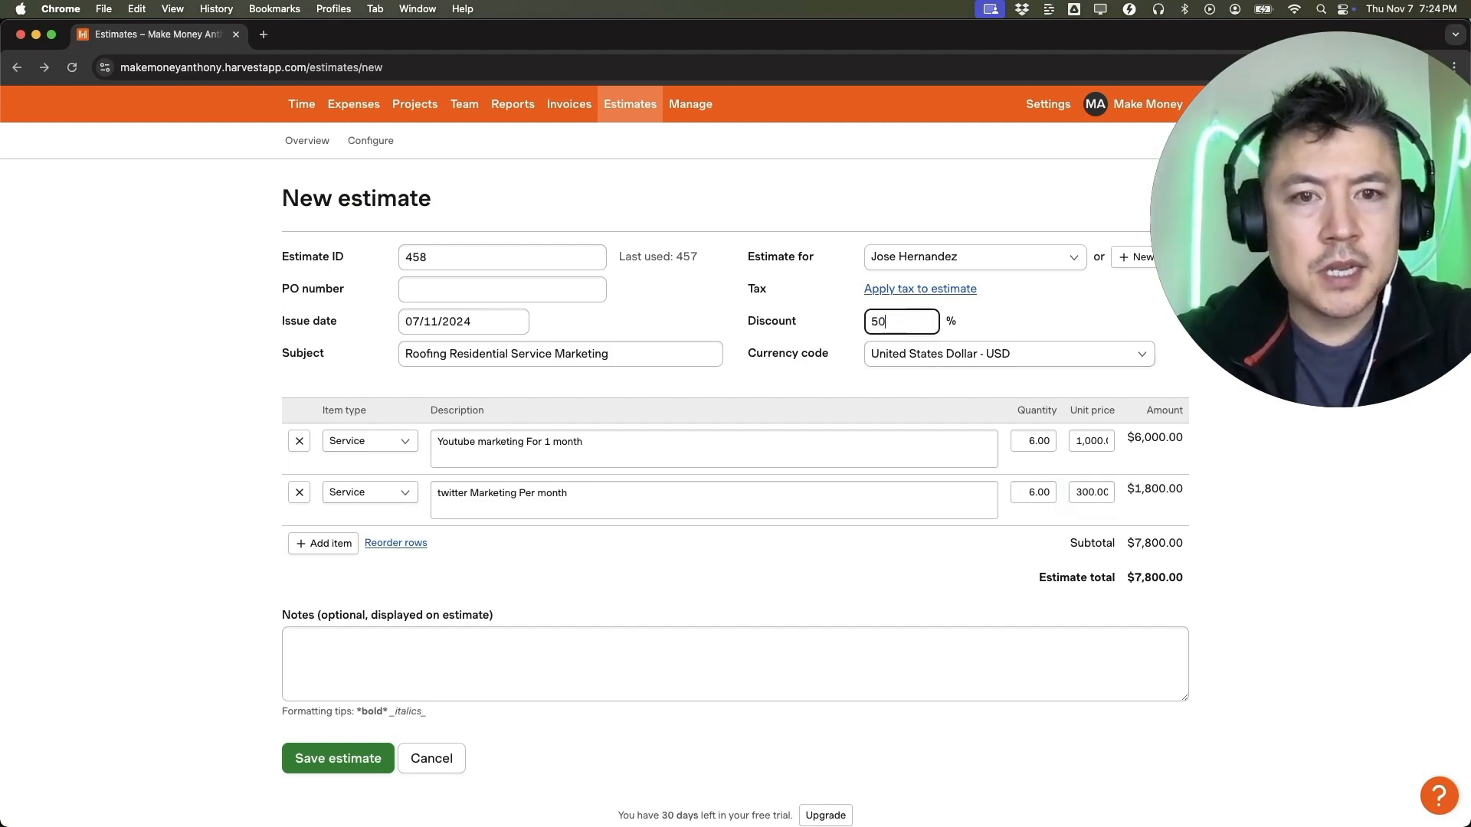
click(722, 310)
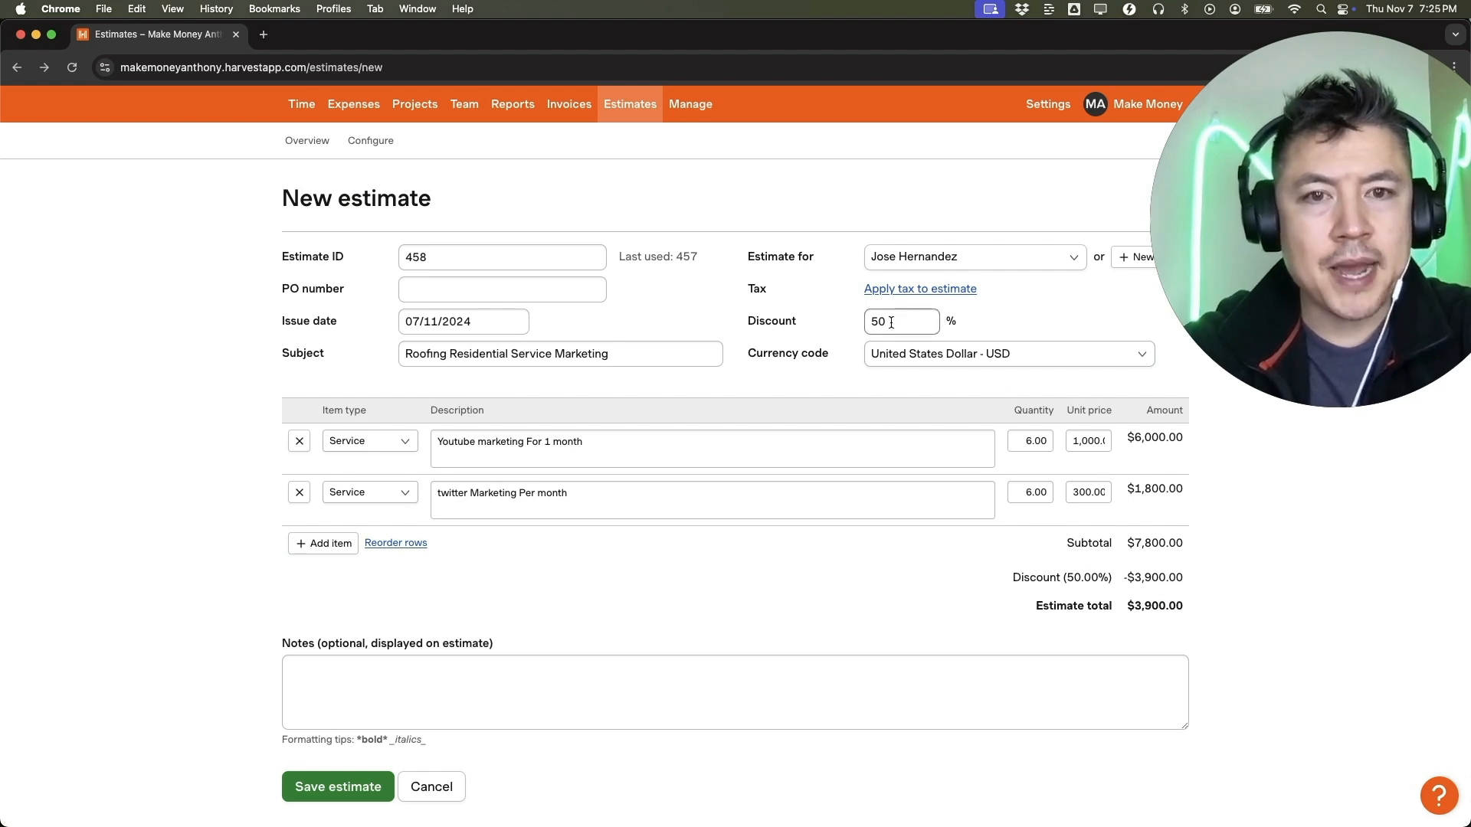
Examine the estimate's discount, subtotal and total, and the optional notes field.
drag(1013, 579, 1188, 579)
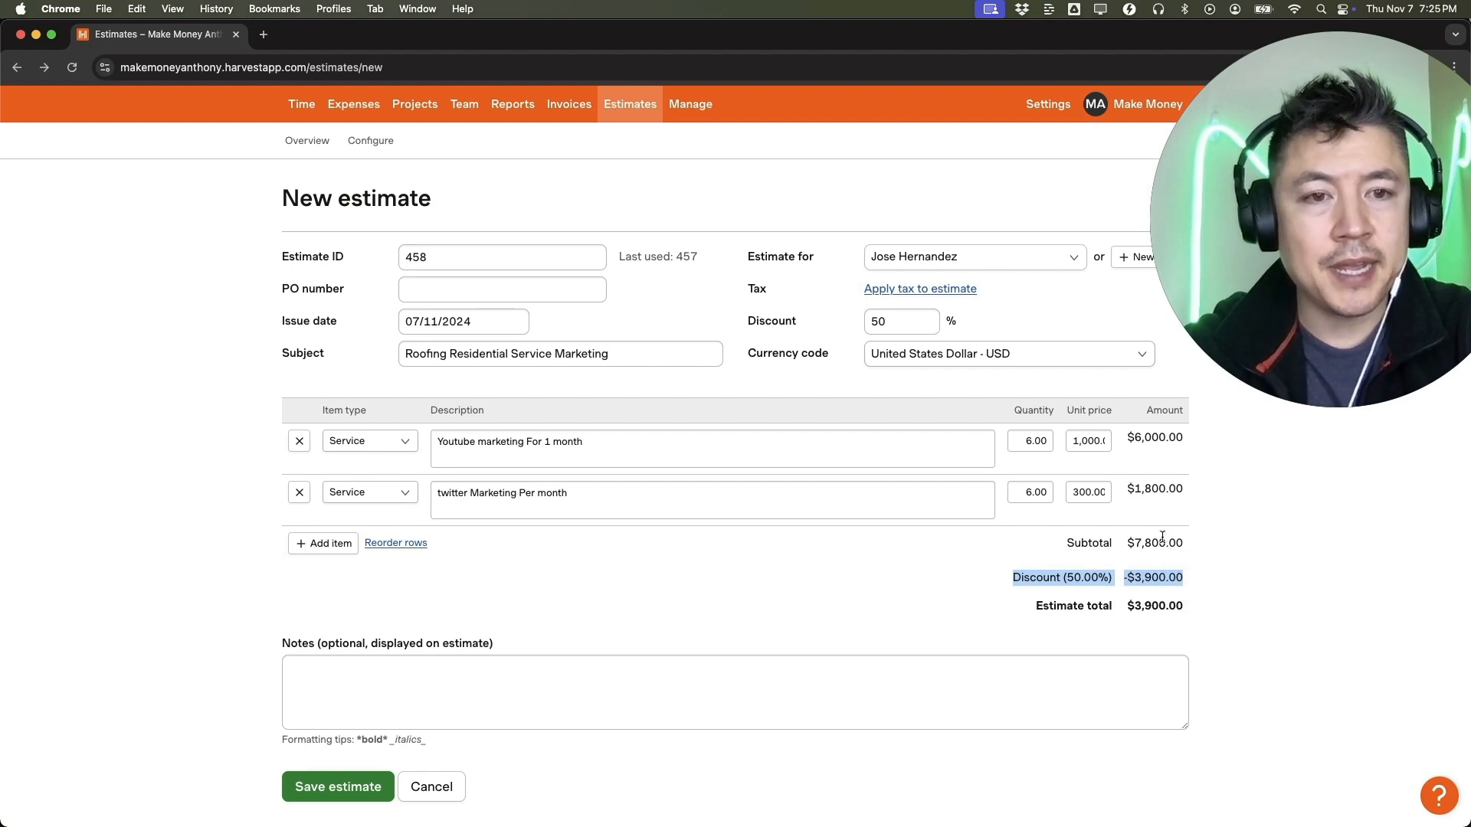
drag(1124, 544, 1238, 546)
click(1115, 559)
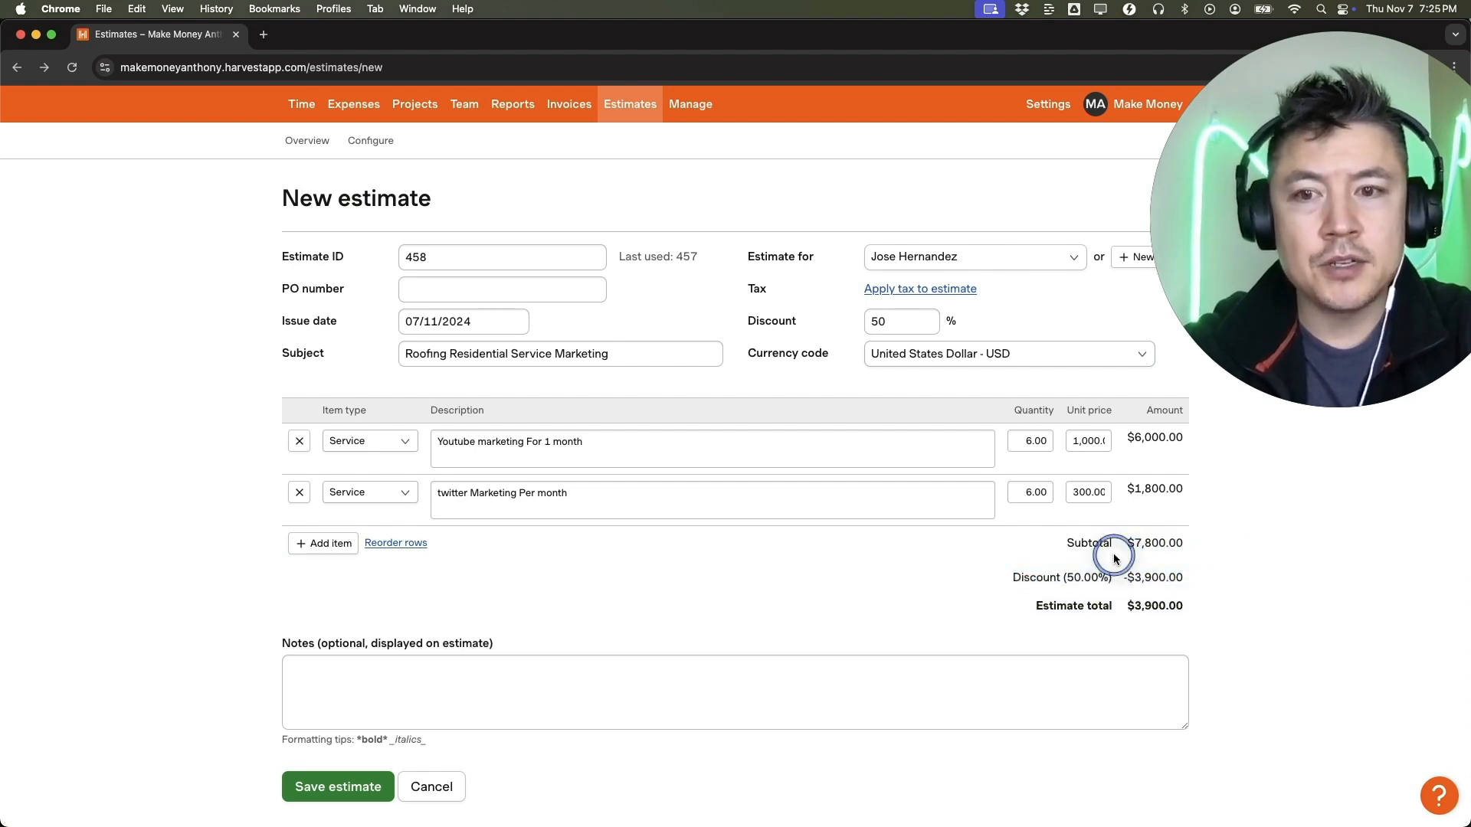
scroll(714, 517, down, 1)
click(323, 613)
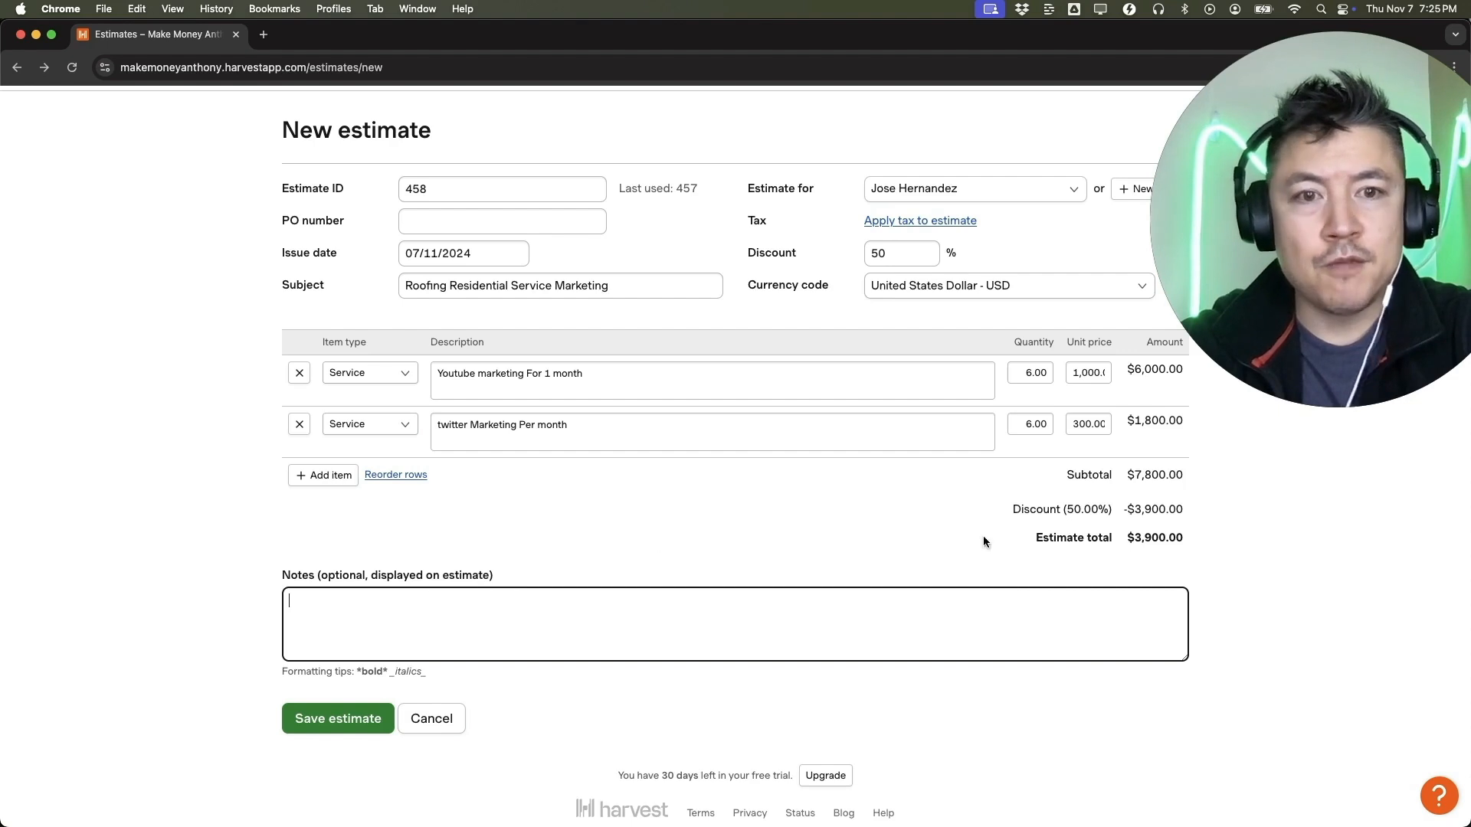
click(297, 614)
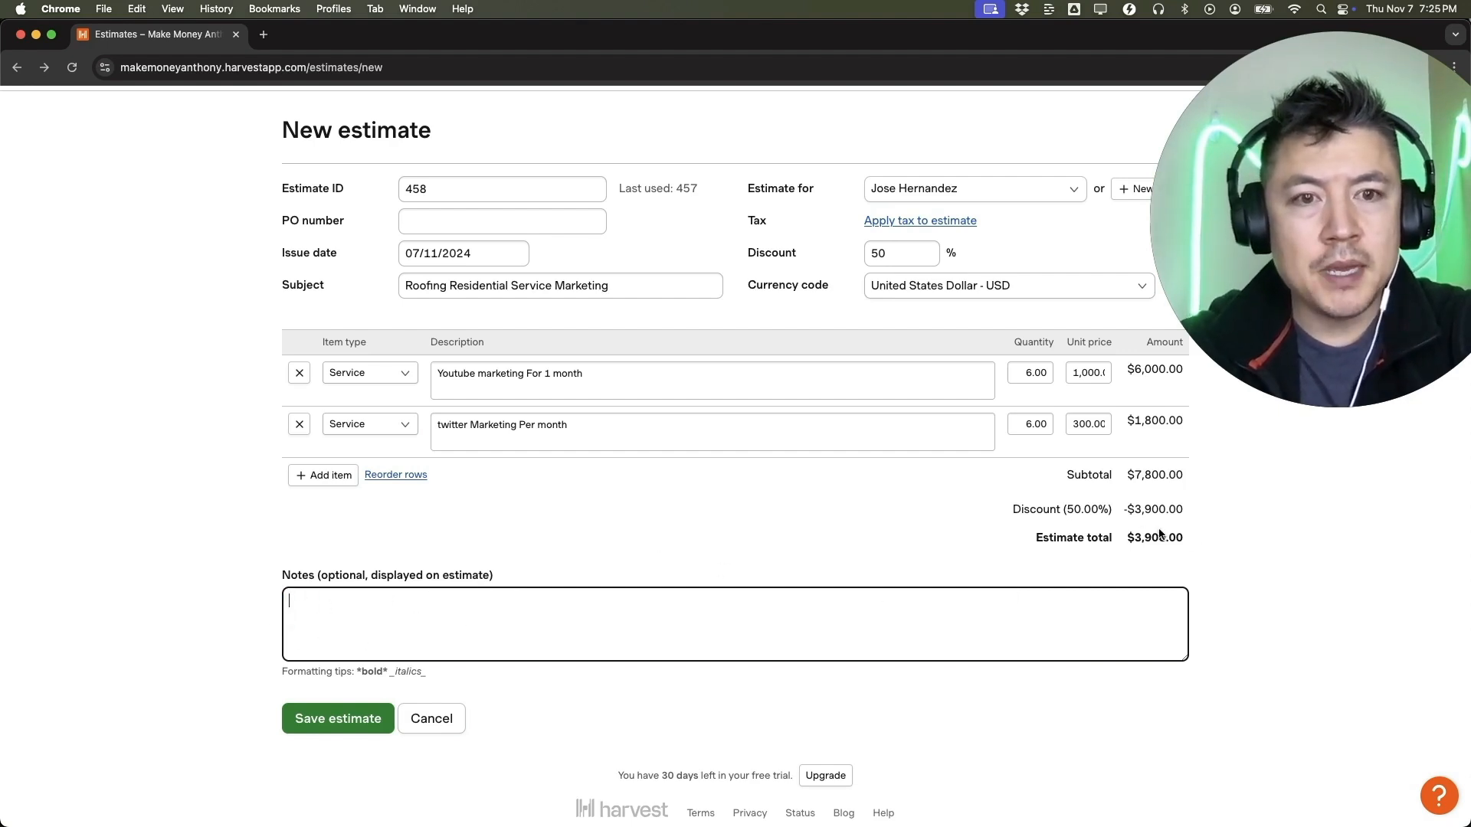
click(303, 617)
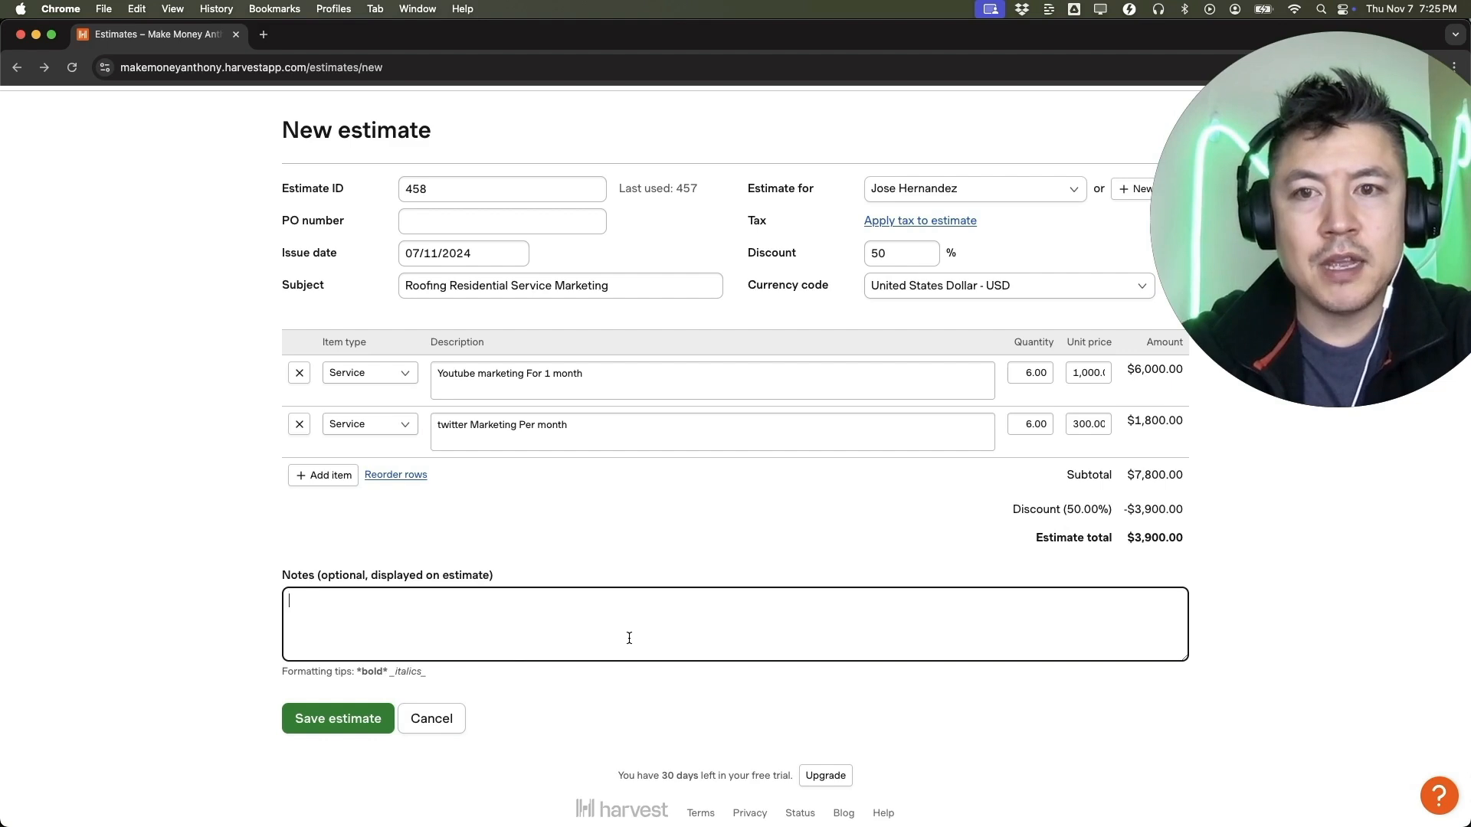
drag(503, 575, 306, 571)
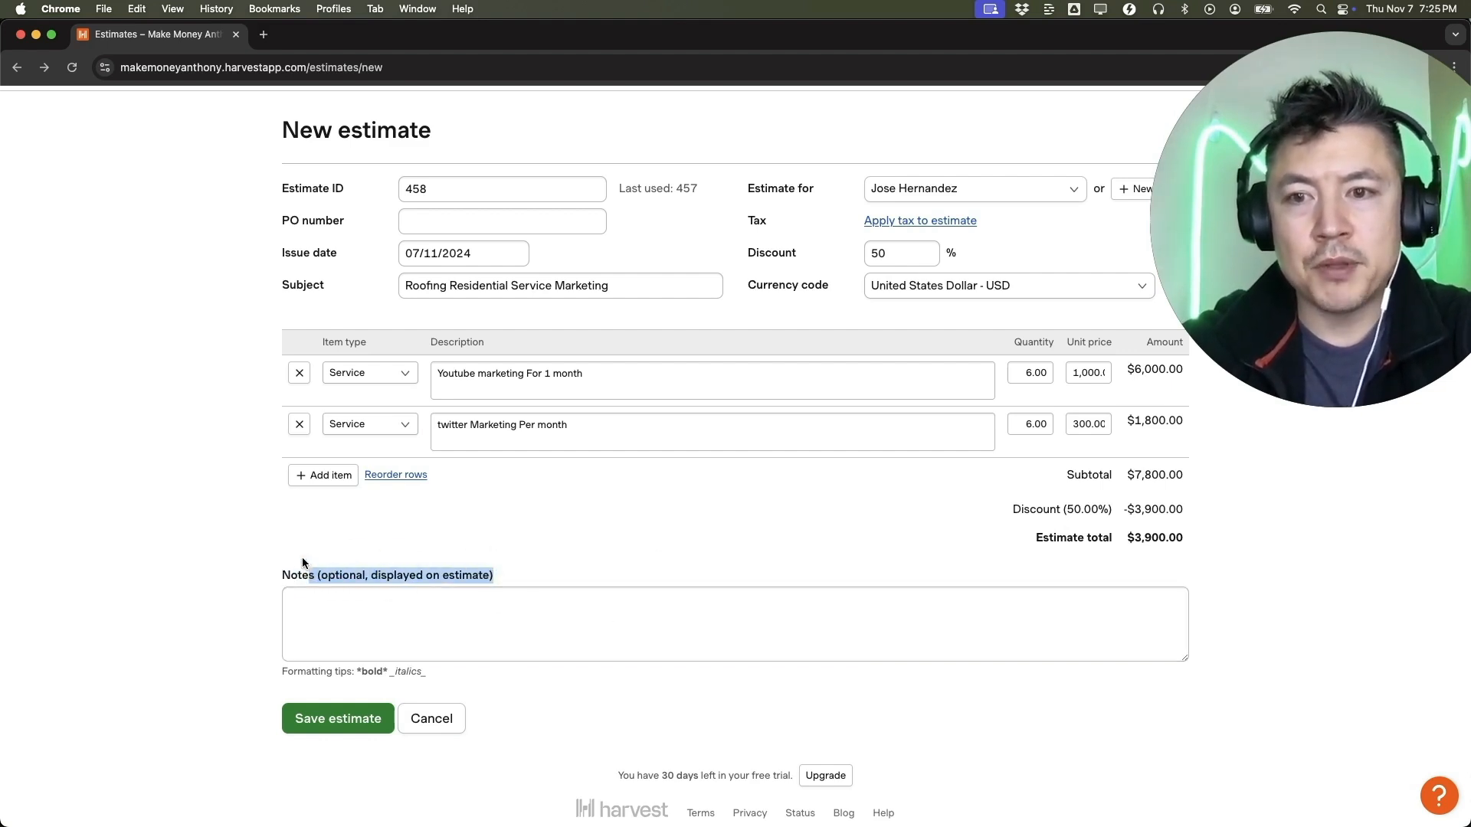
click(301, 547)
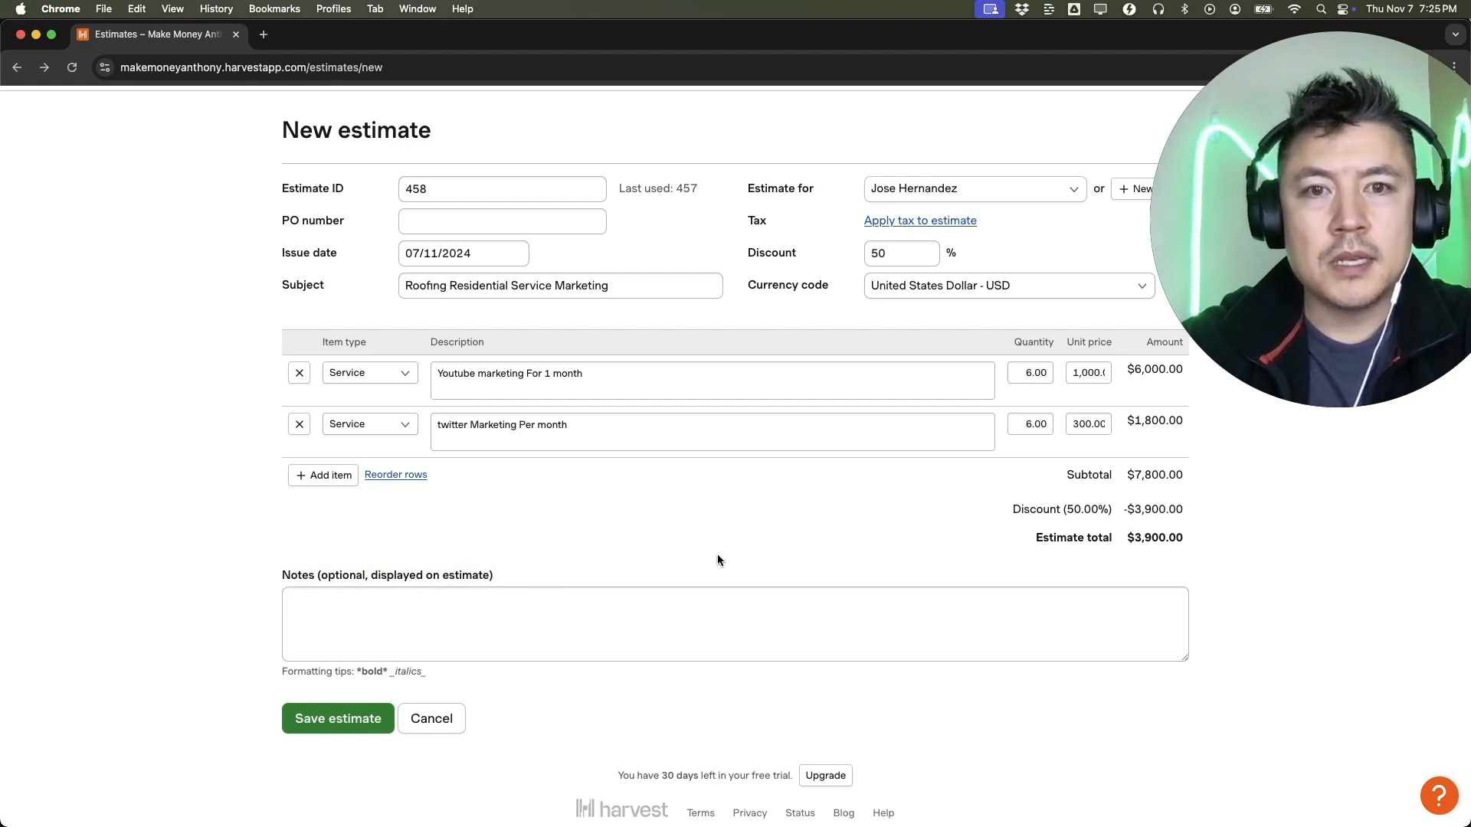
scroll(718, 554, up, 2)
scroll(717, 554, down, 3)
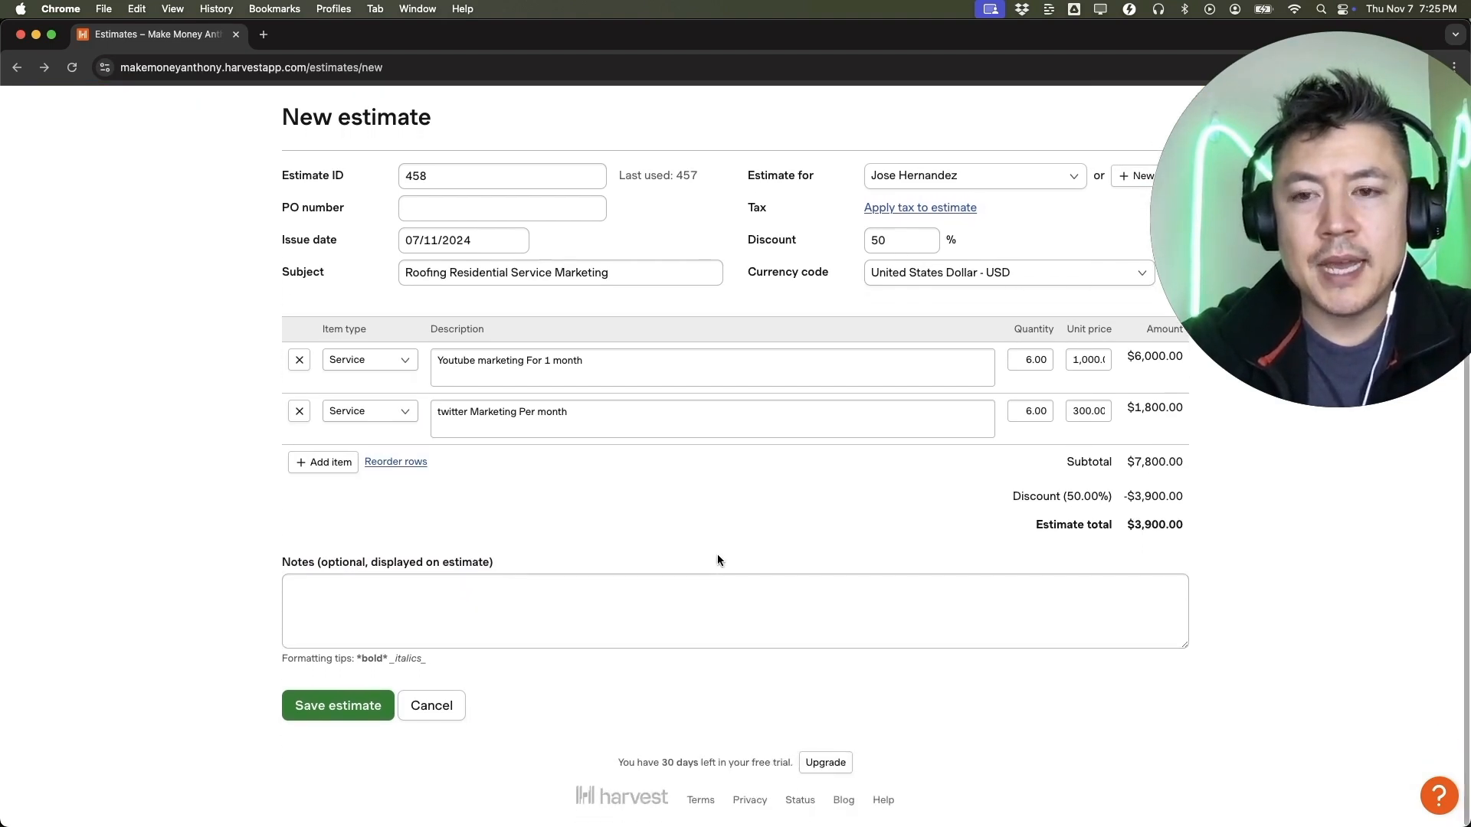
Save the new estimate with its marketing line items and discount.
scroll(717, 554, up, 2)
scroll(717, 555, down, 2)
click(342, 711)
Examine the saved estimate's sharing and editing options, line items, totals, attachment area and history.
drag(299, 205, 417, 203)
click(588, 232)
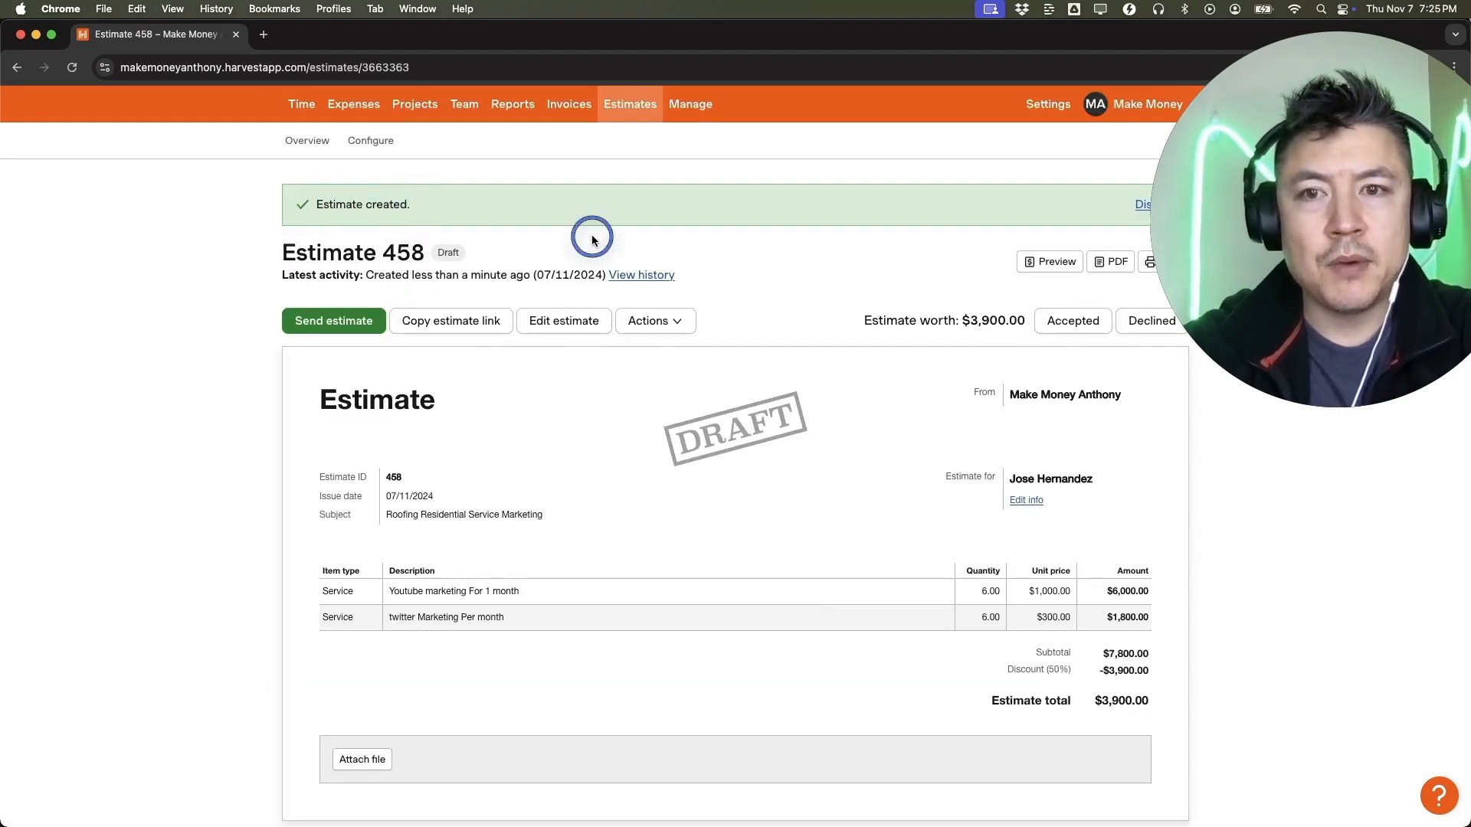
click(486, 325)
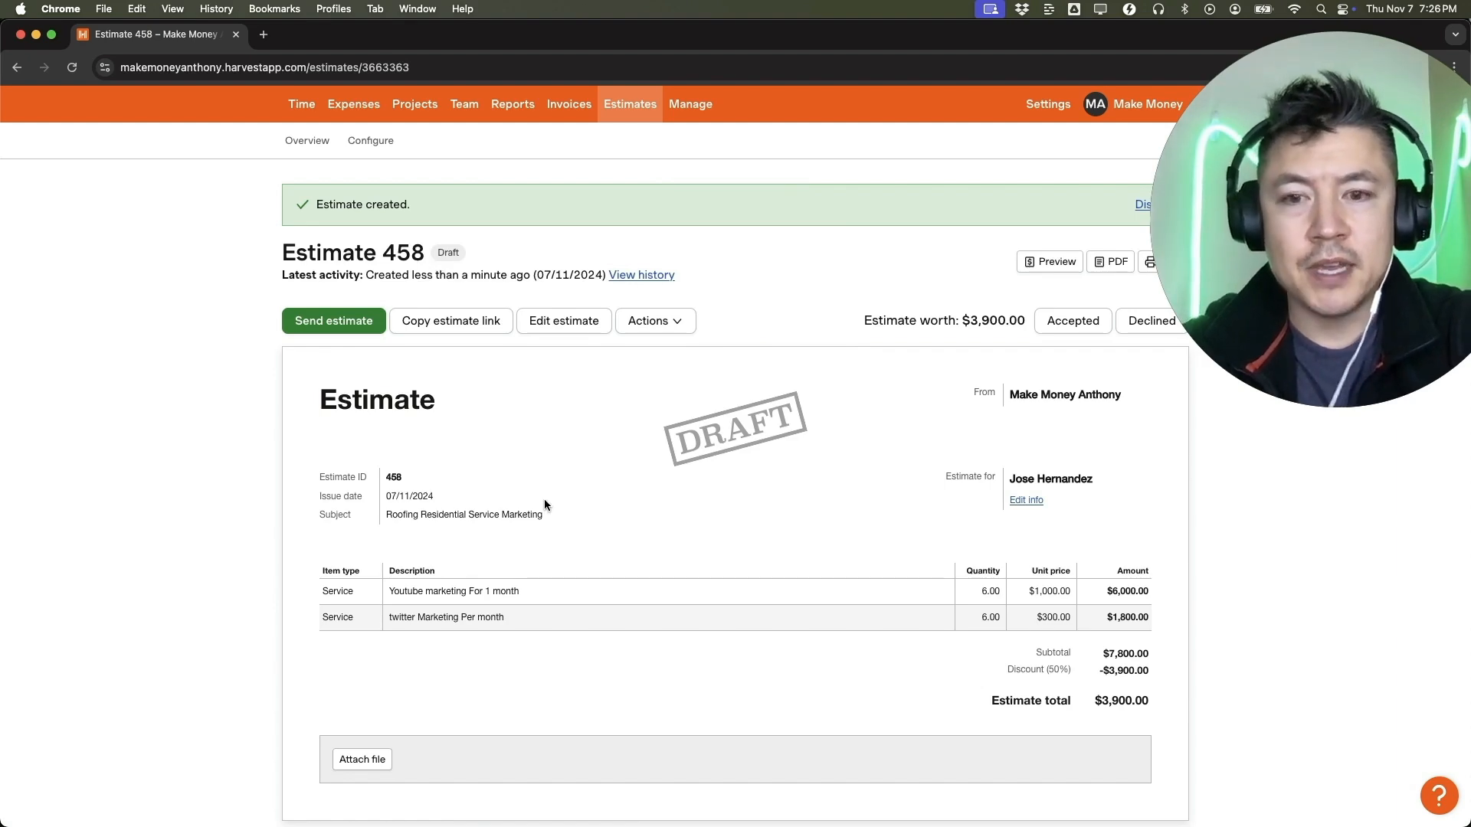
scroll(546, 506, down, 2)
scroll(600, 493, up, 2)
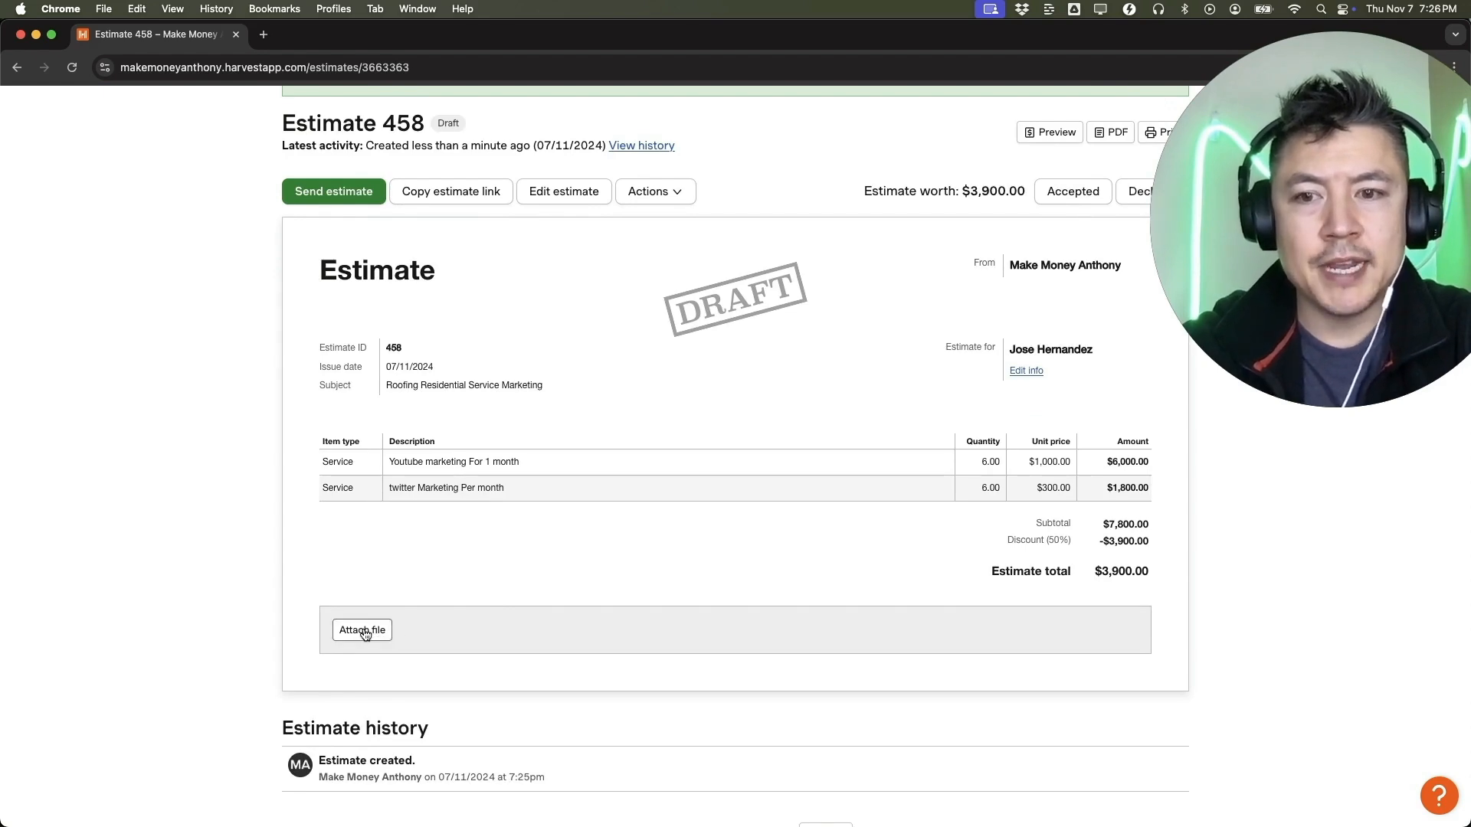
scroll(587, 604, down, 2)
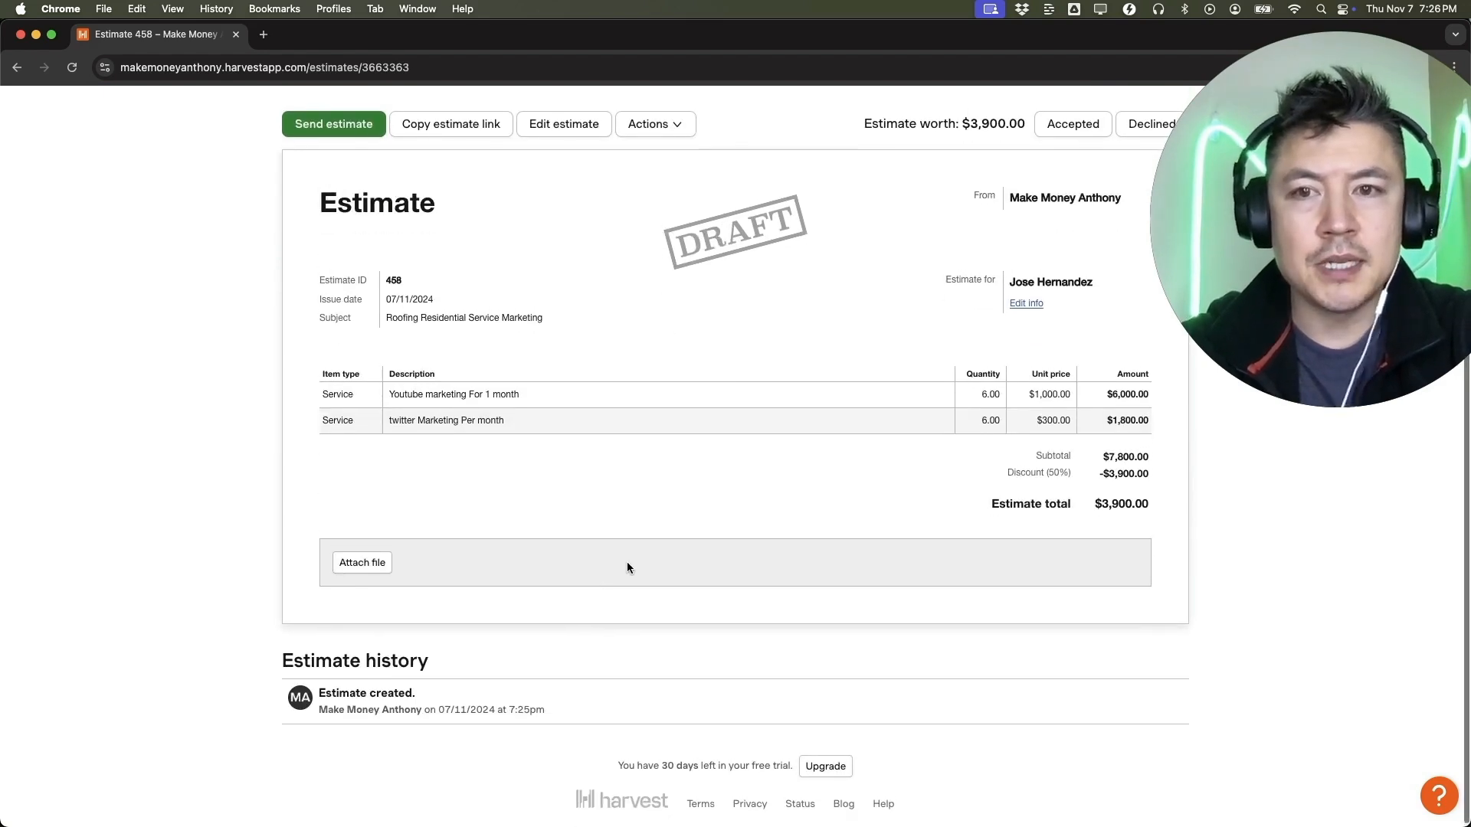
scroll(605, 536, up, 5)
scroll(580, 491, up, 1)
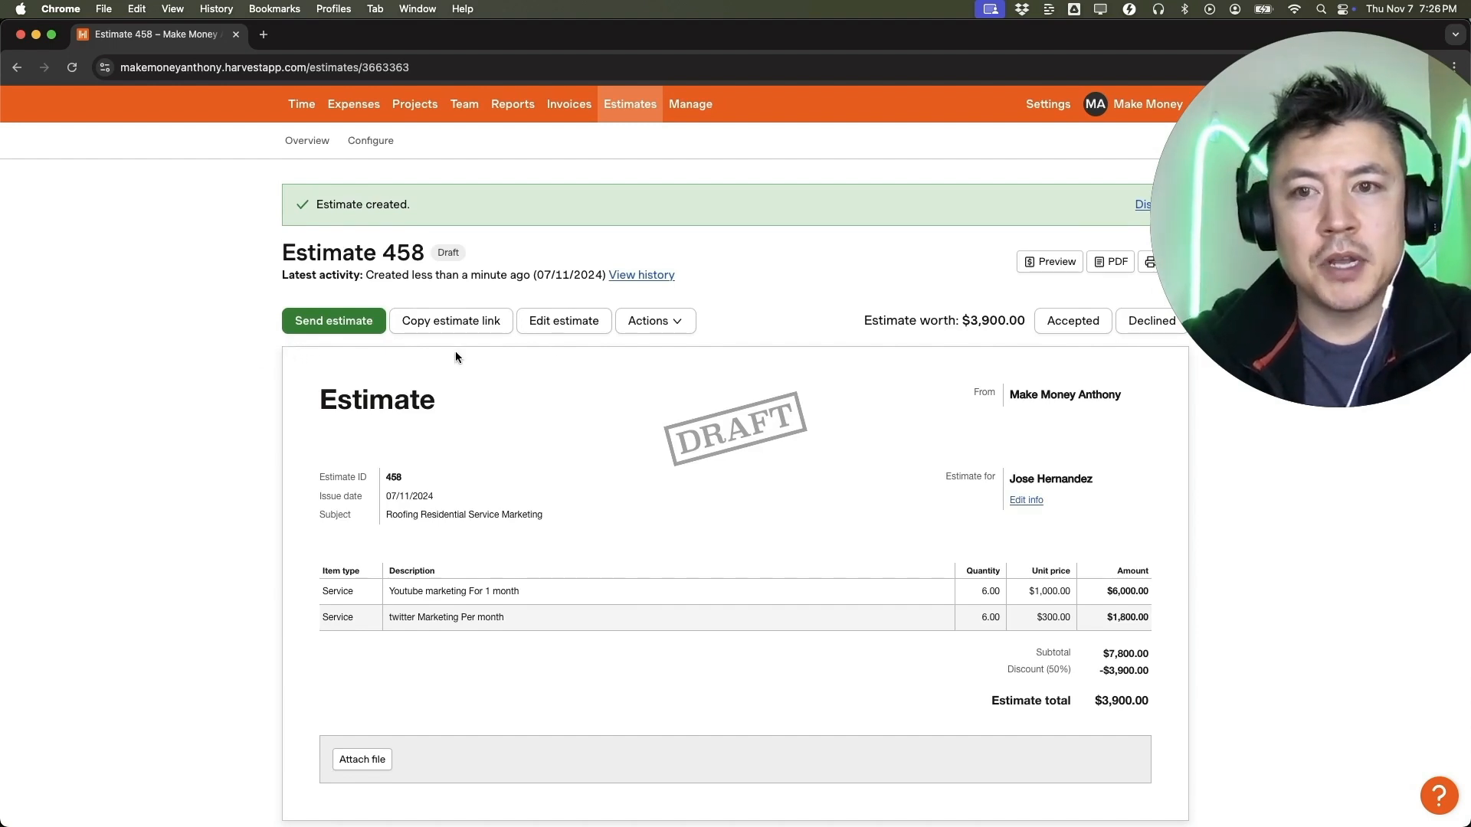
Go to the overview of open estimates and open the "Roofing Residential Service Marketing" estimate from there.
click(631, 105)
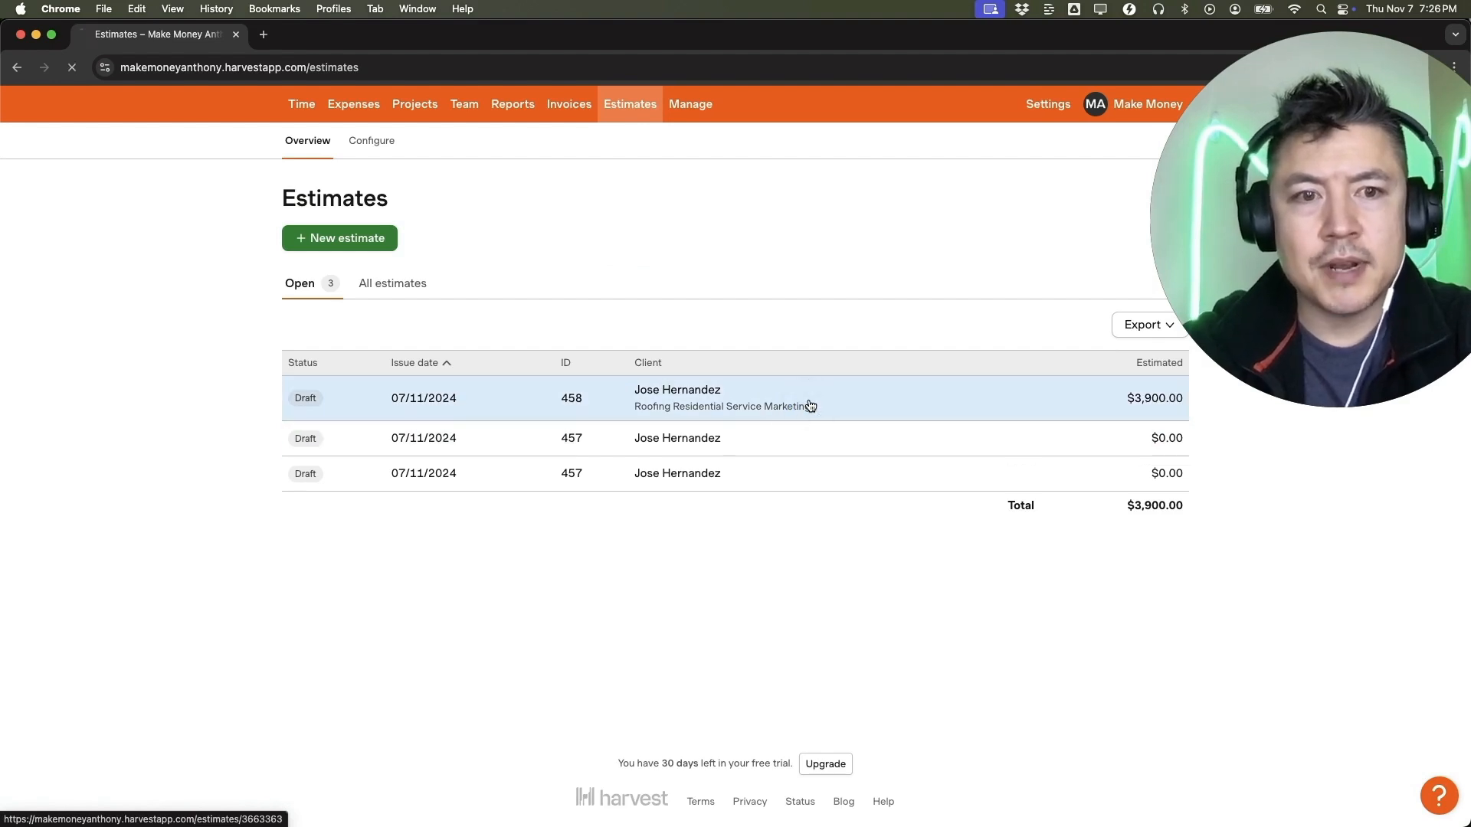
click(826, 406)
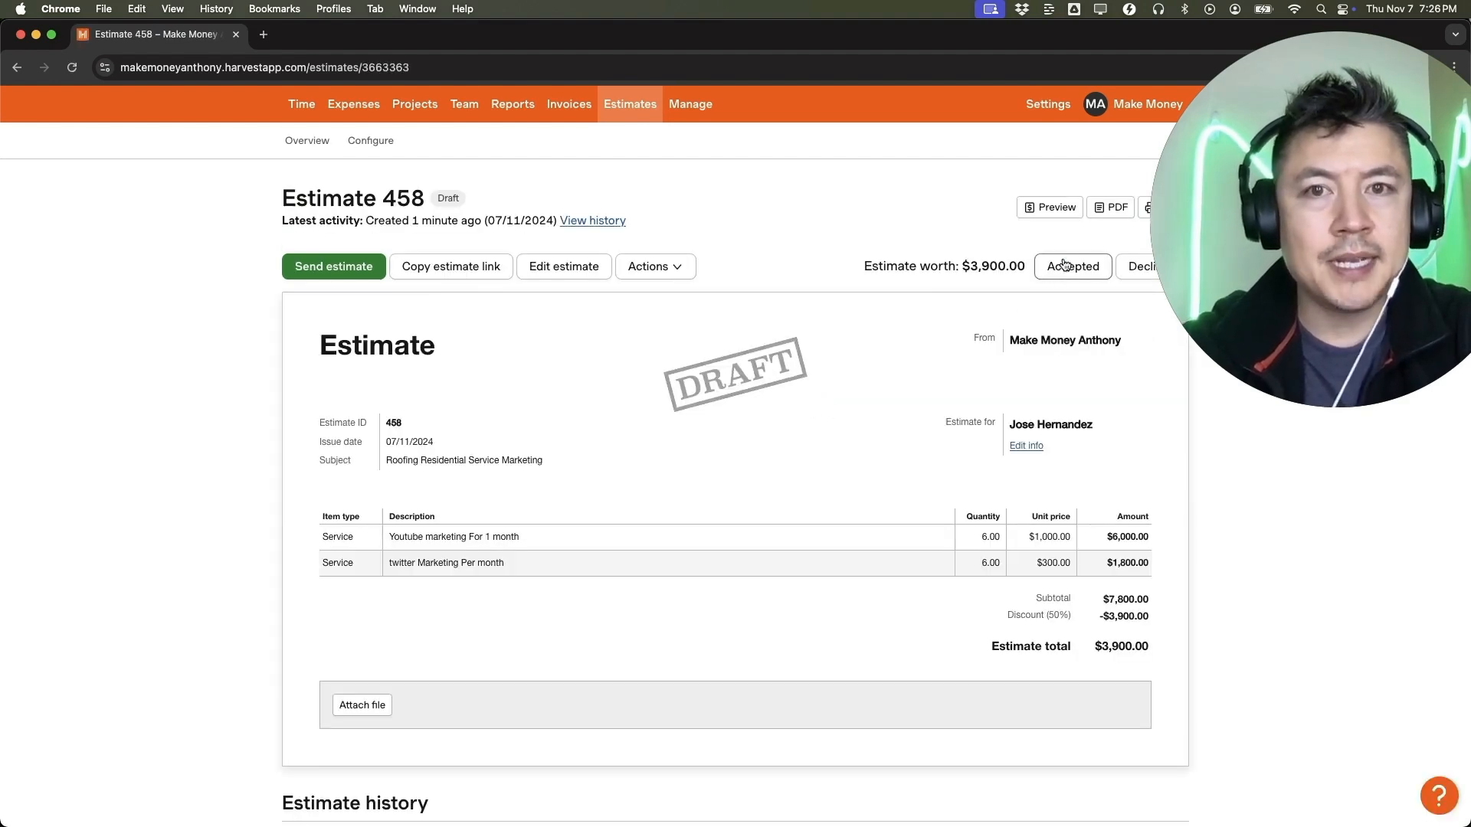